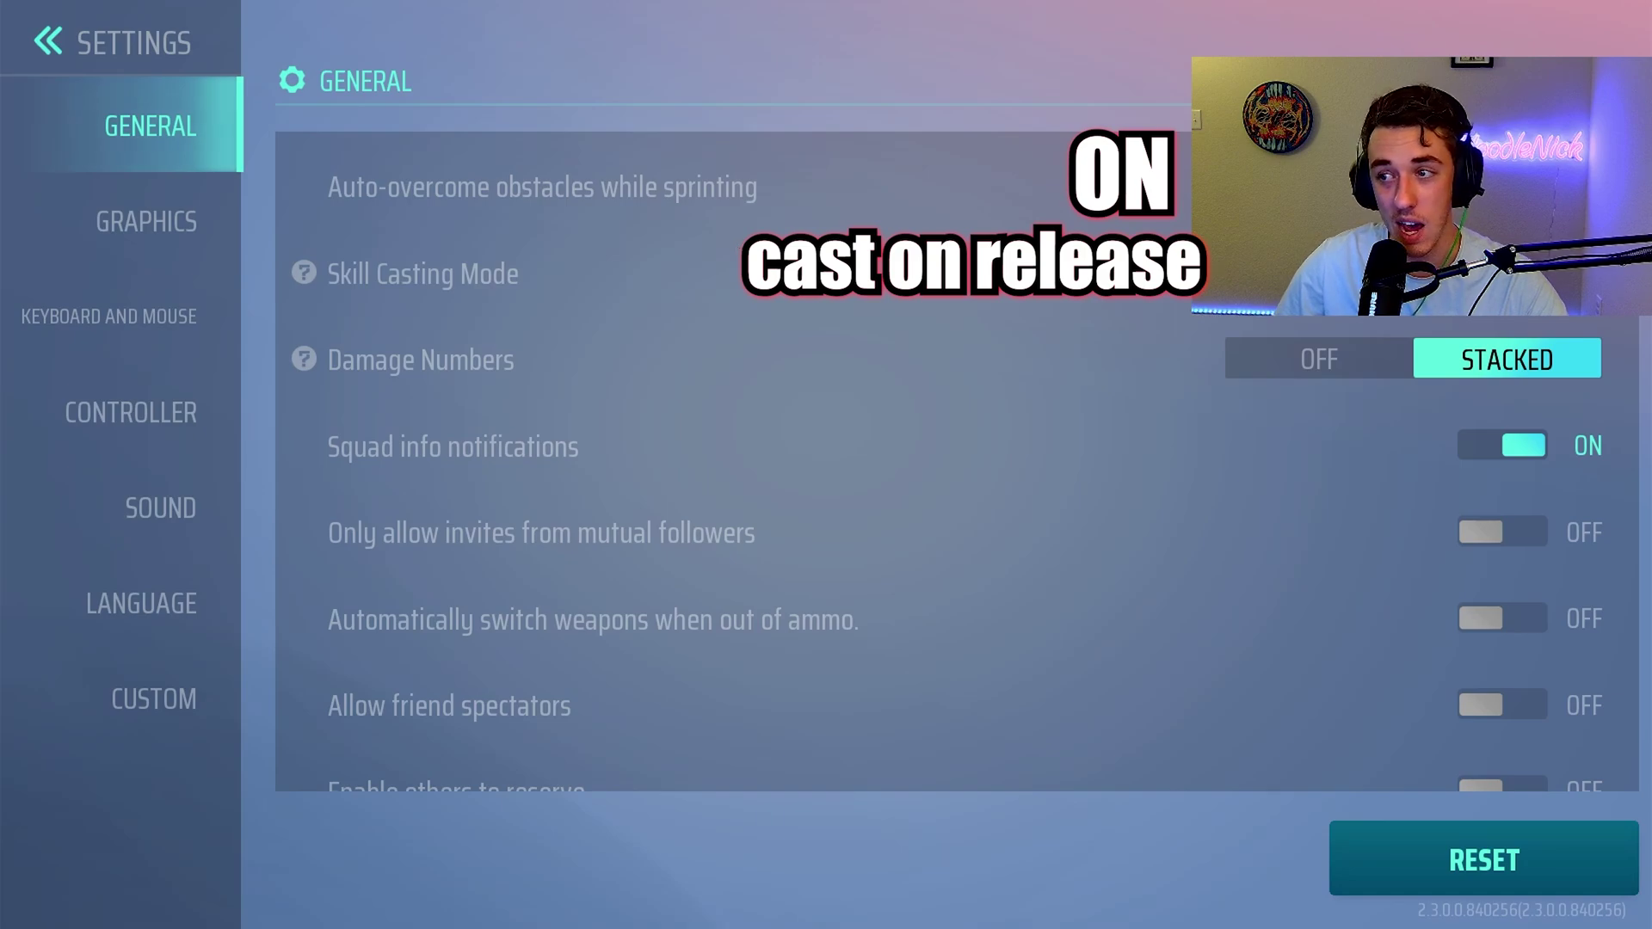
Scroll through the General settings, then switch to the Graphics settings page.
scroll(727, 311, down, 1)
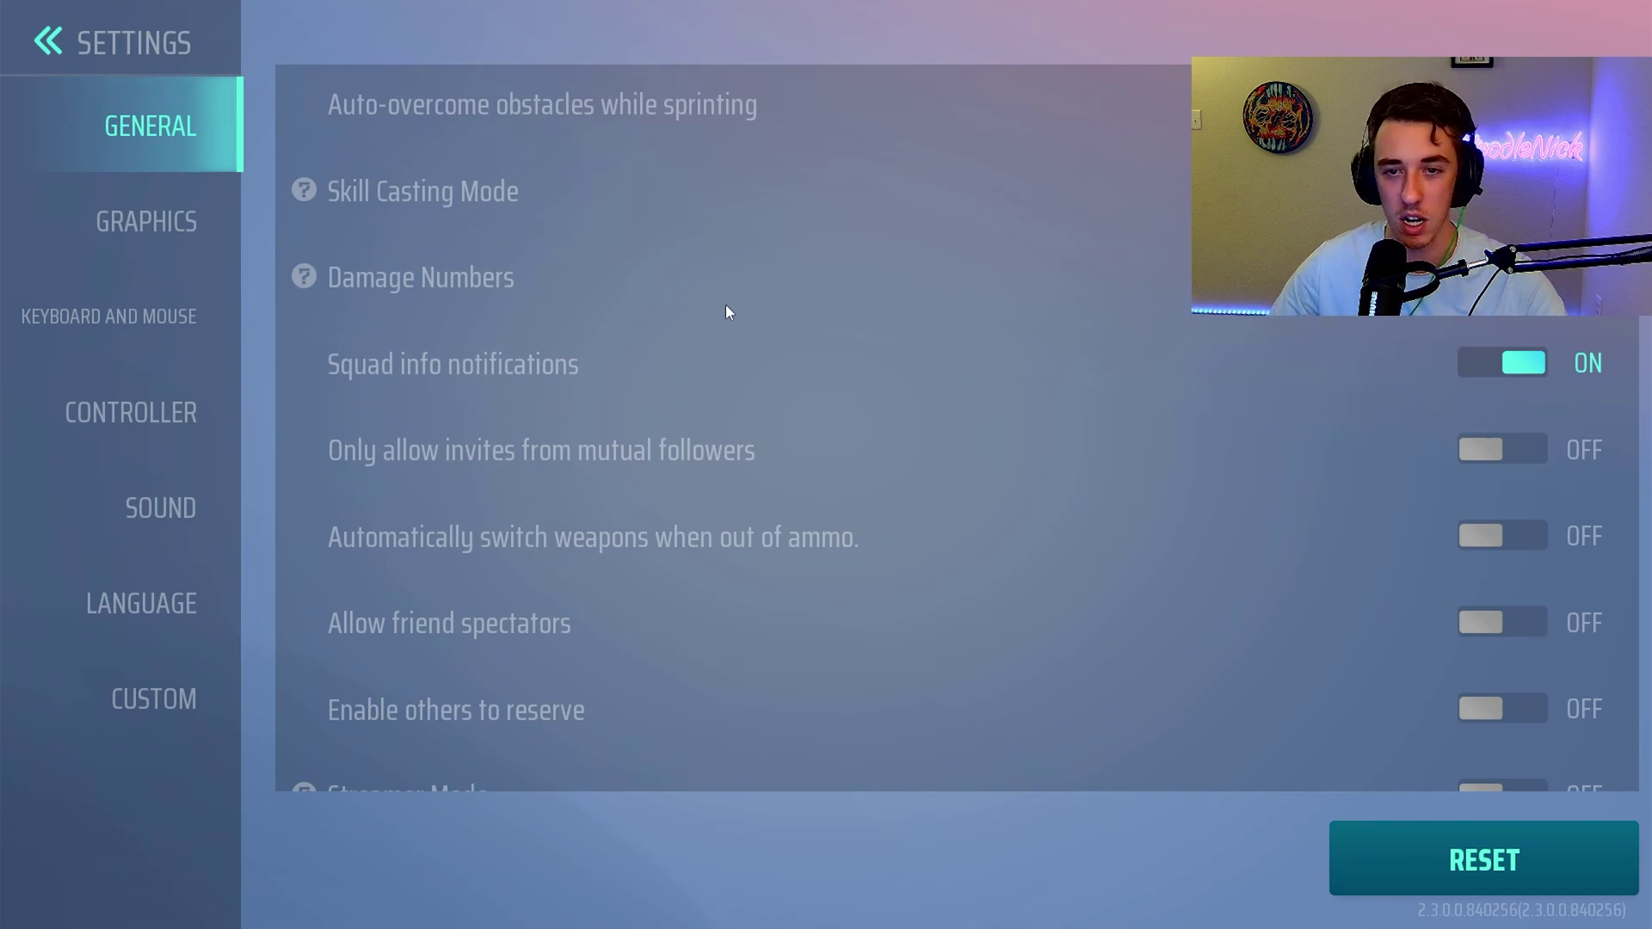
scroll(727, 311, down, 2)
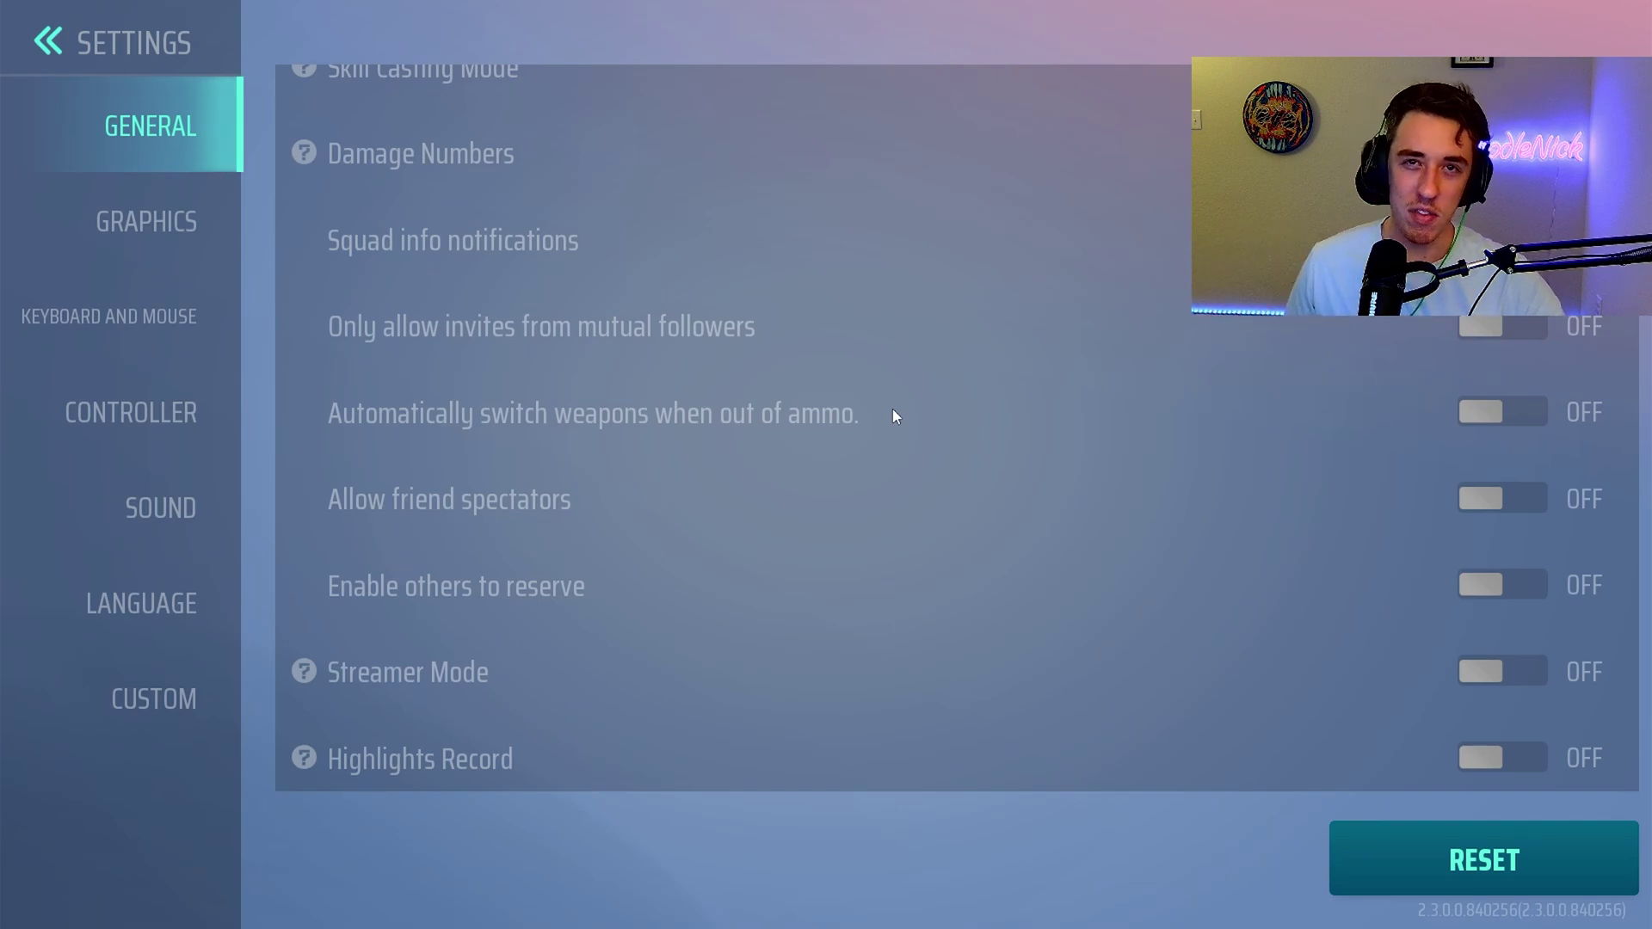
scroll(882, 431, down, 2)
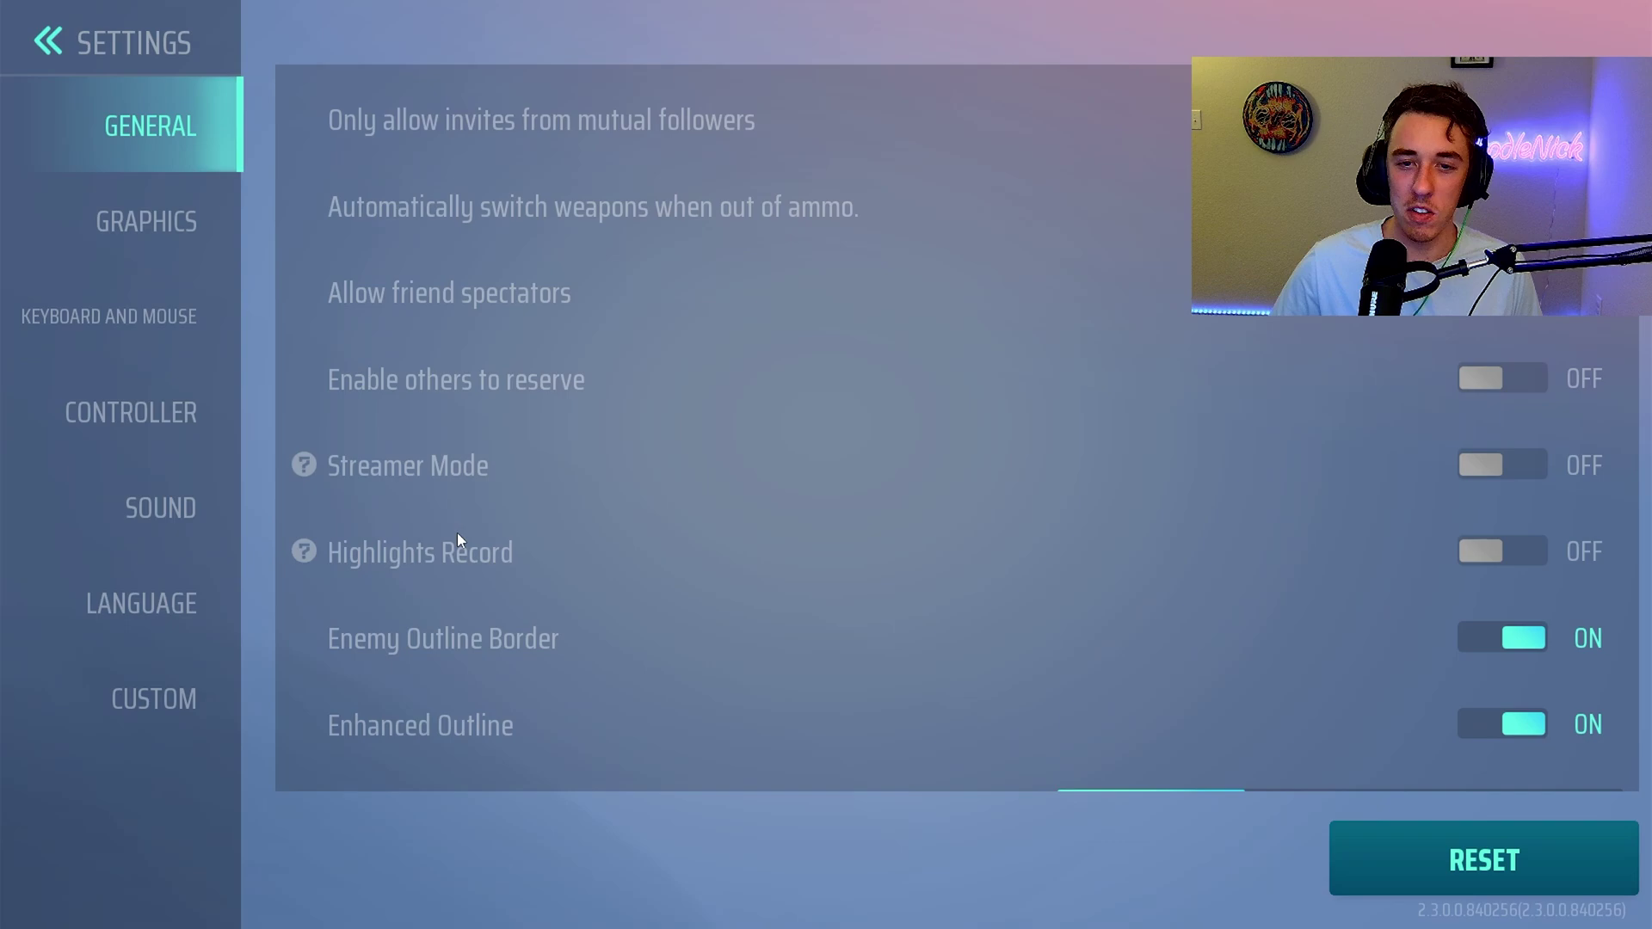
mouse_move(312, 550)
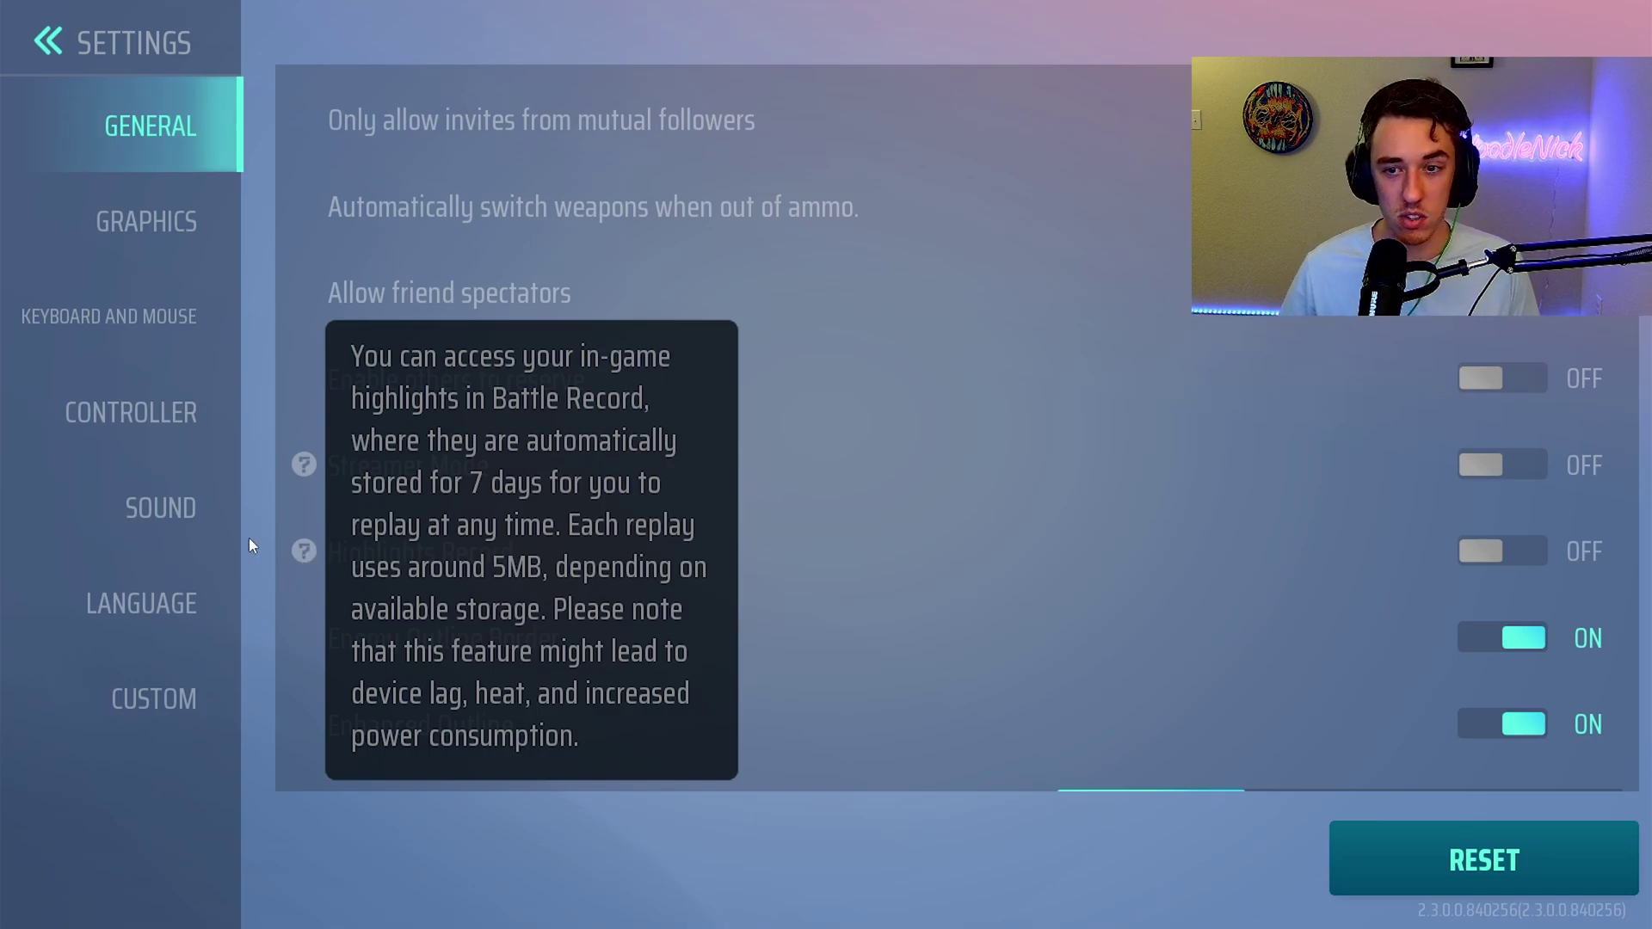
scroll(771, 463, down, 3)
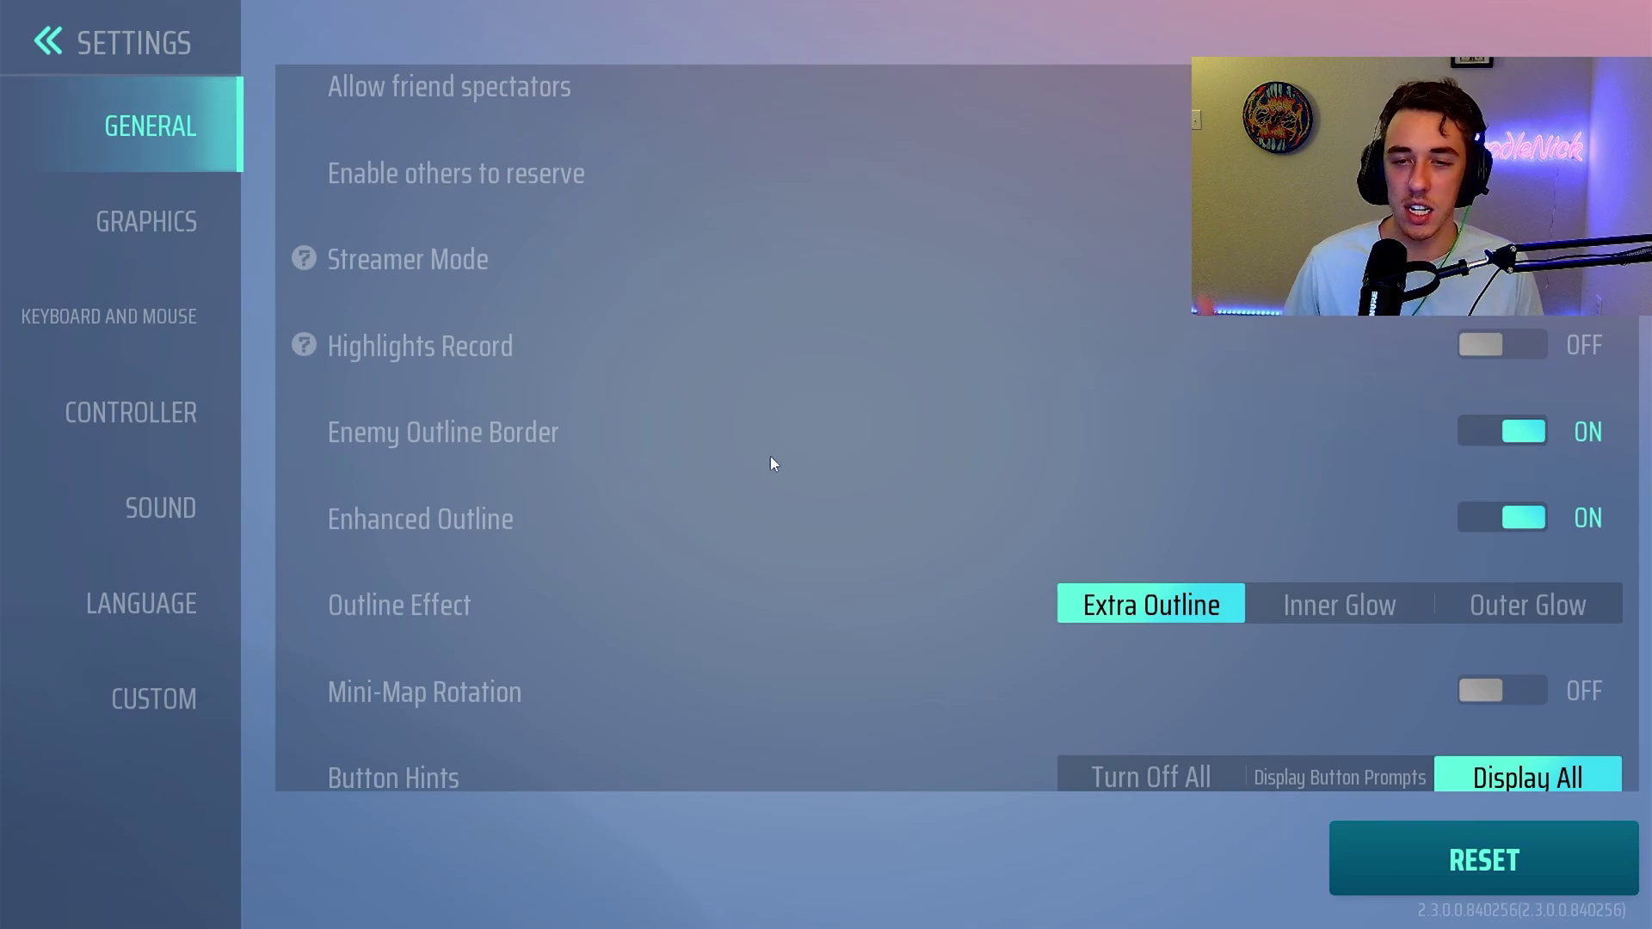
scroll(723, 405, down, 3)
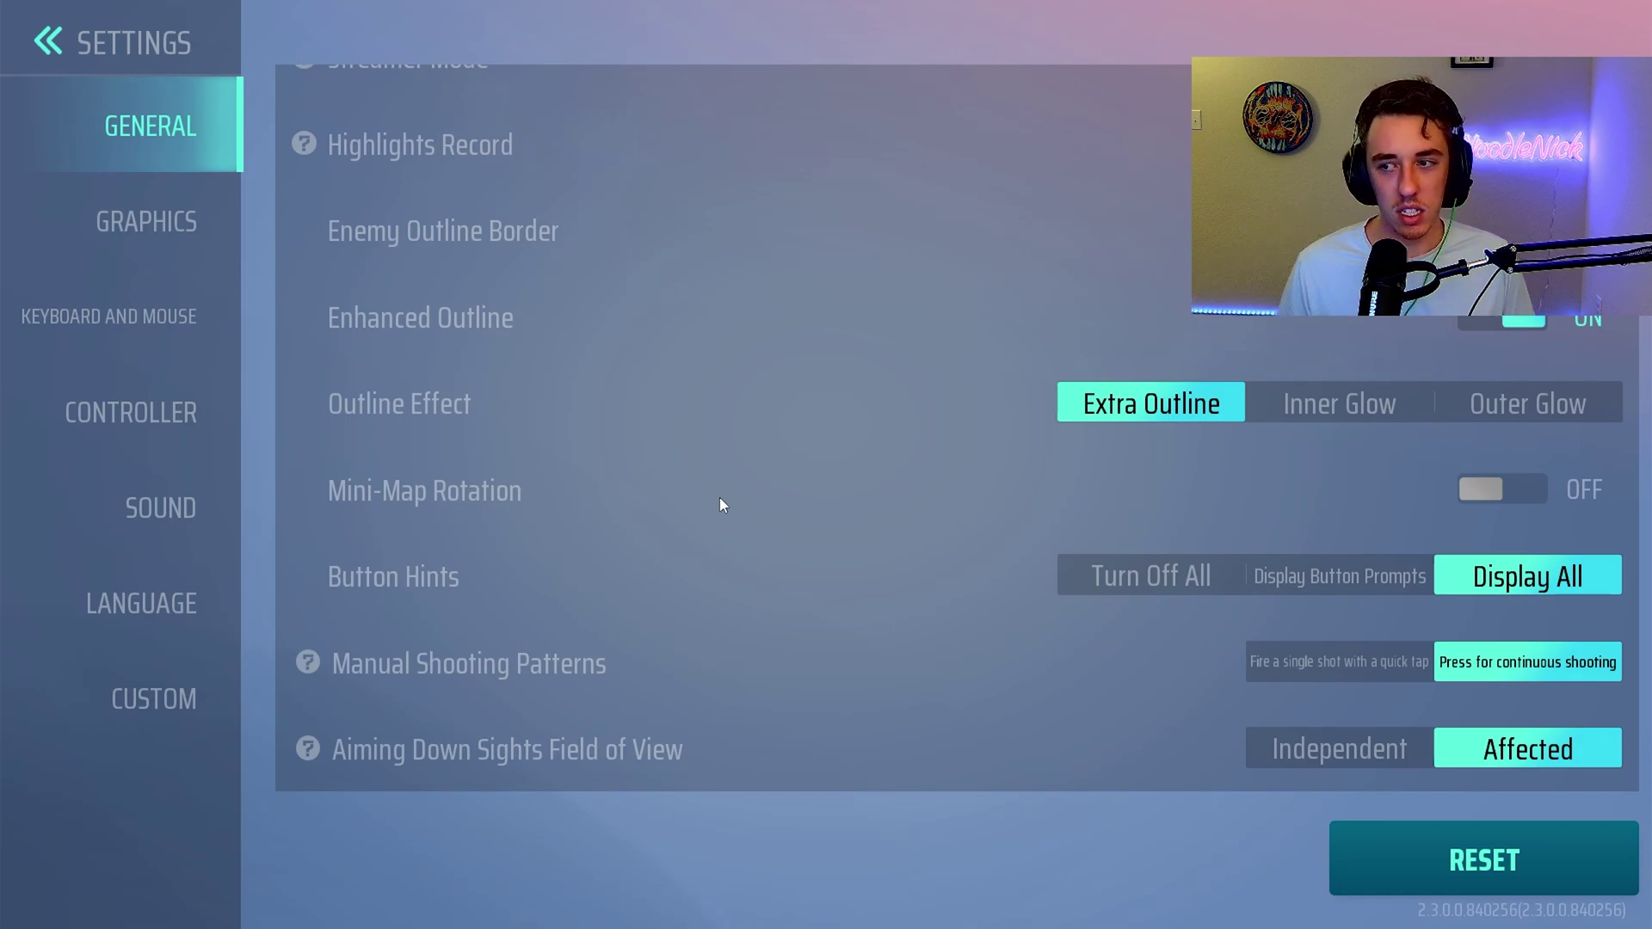
click(170, 230)
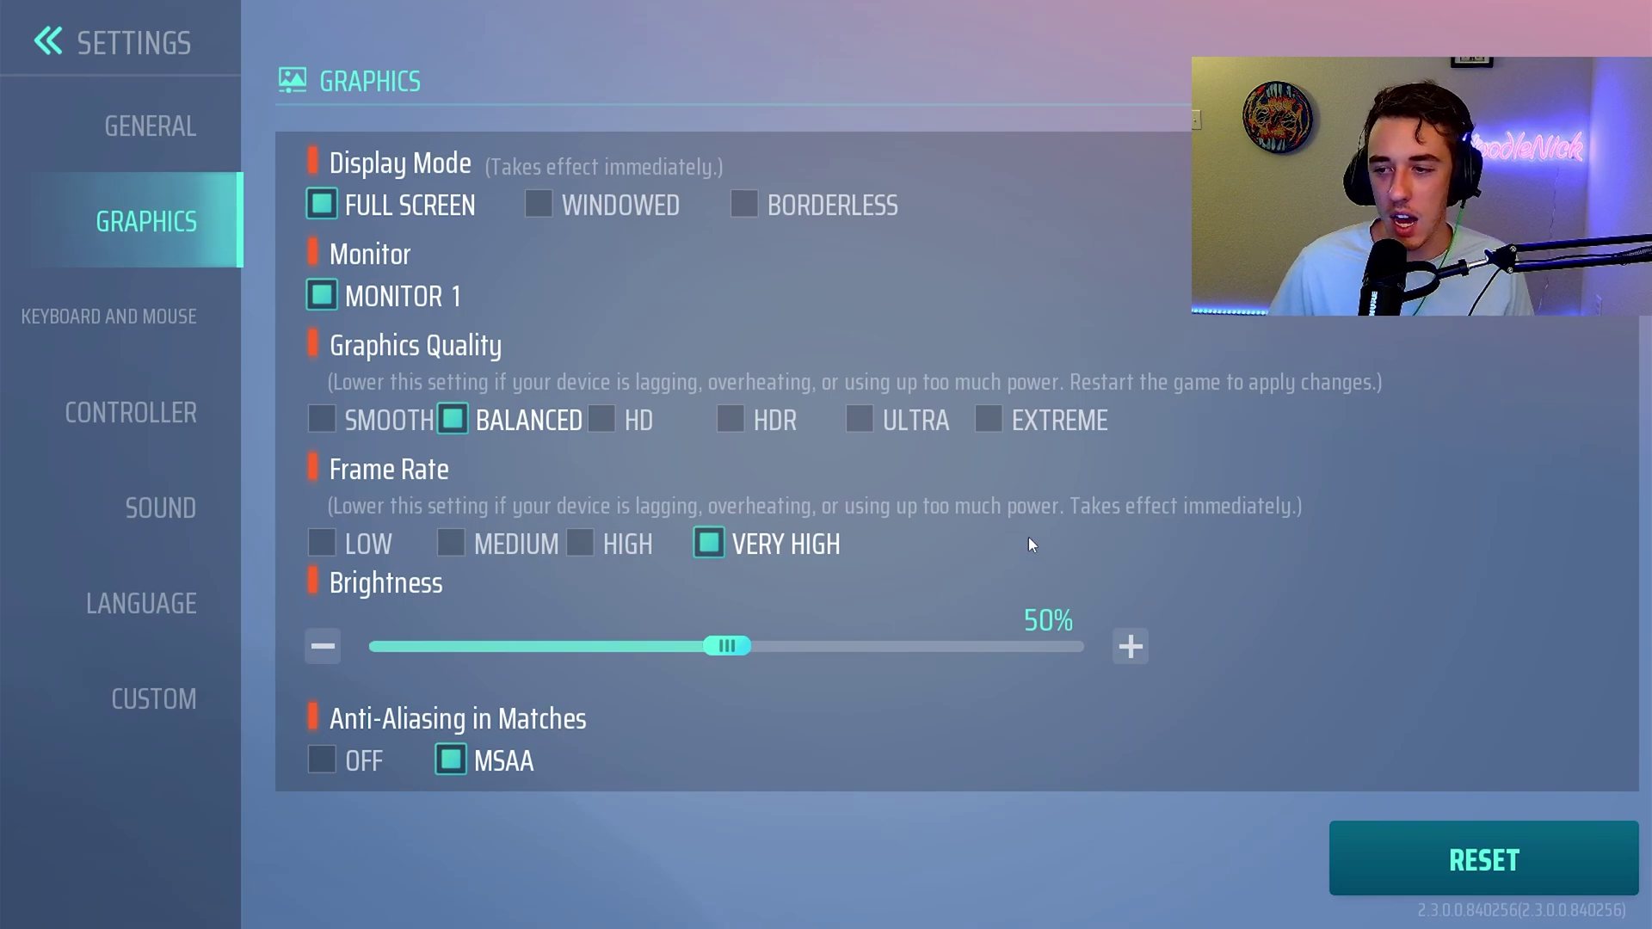
scroll(1015, 549, down, 4)
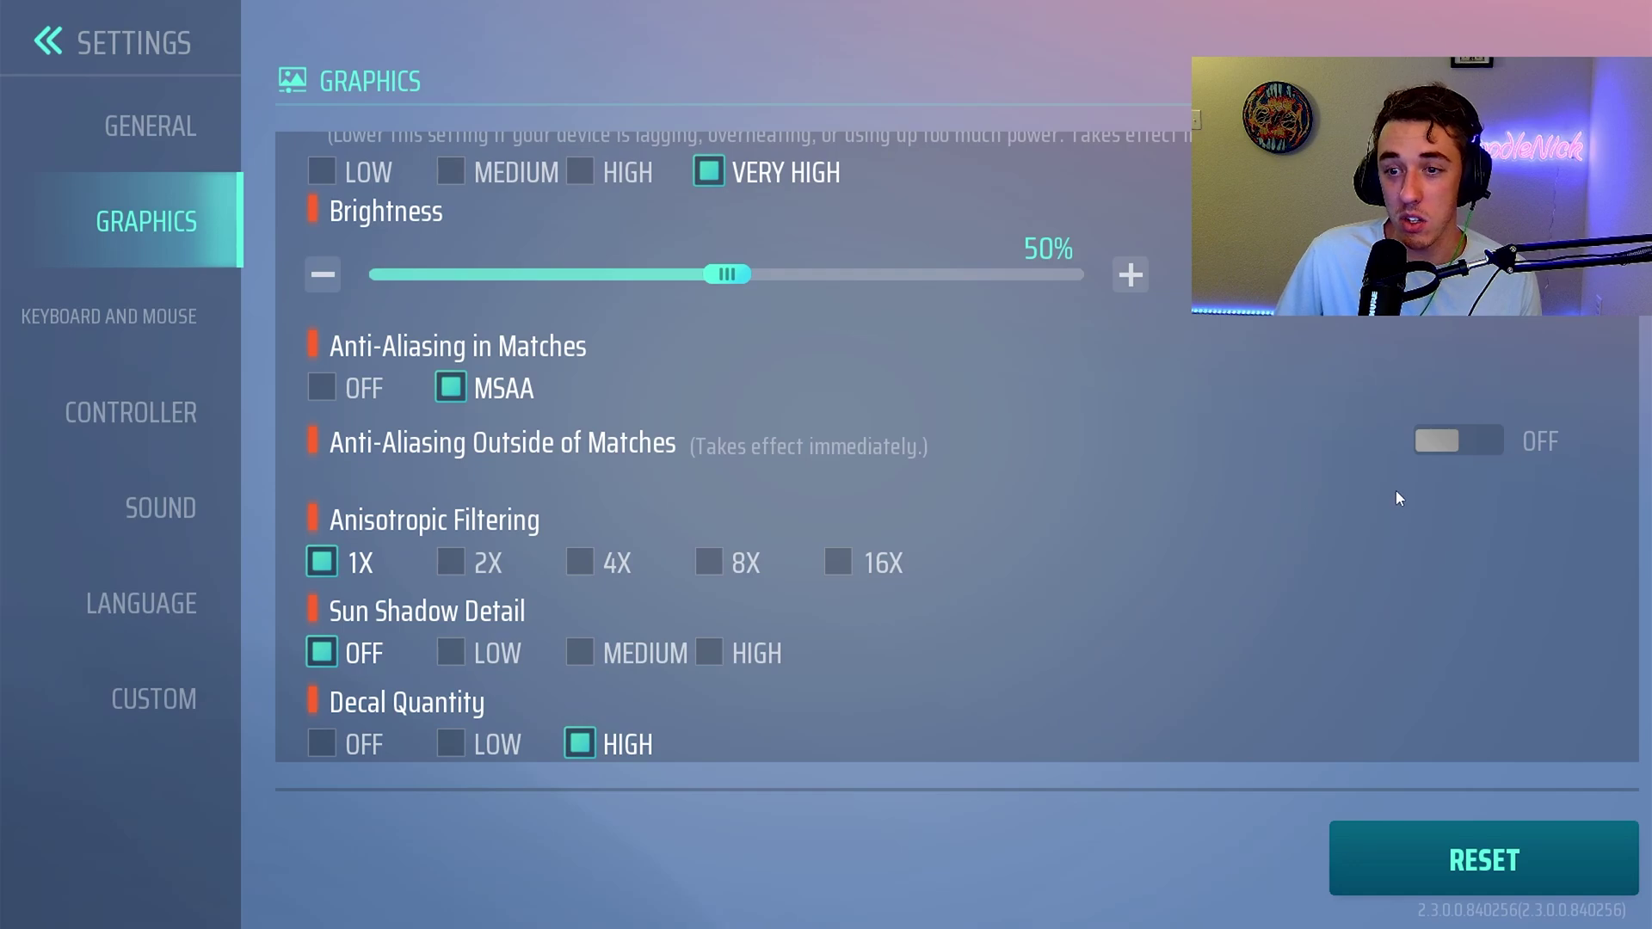
Switch Anti-Aliasing Outside of Matches ON and scroll down to Vertical Sync.
click(1453, 442)
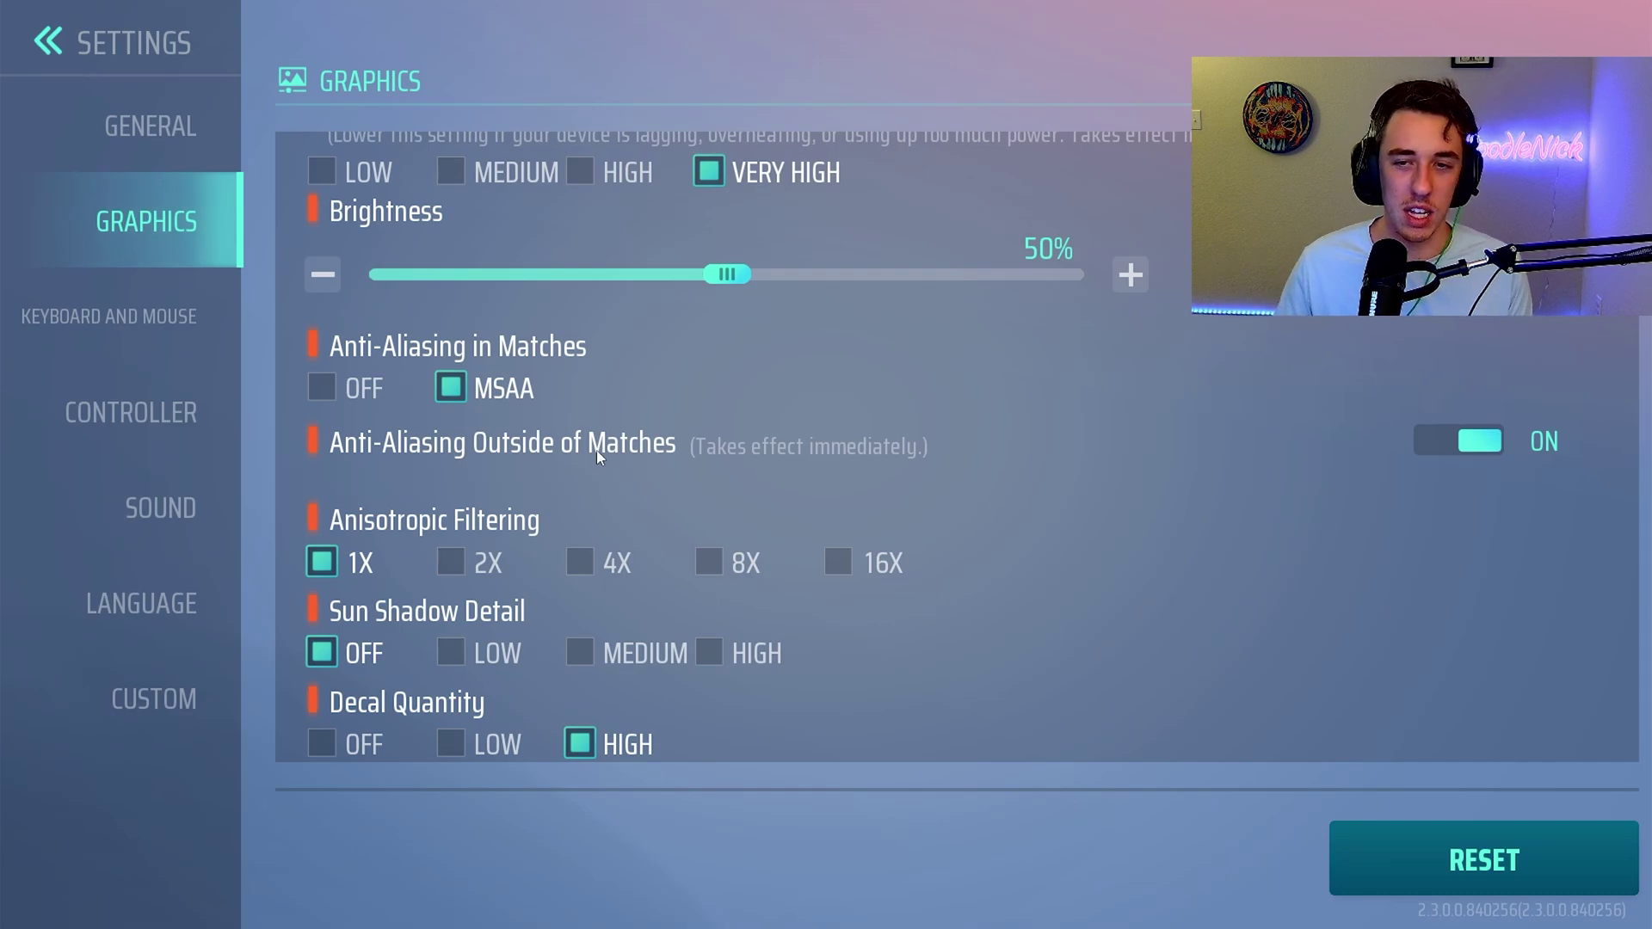
scroll(448, 442, down, 1)
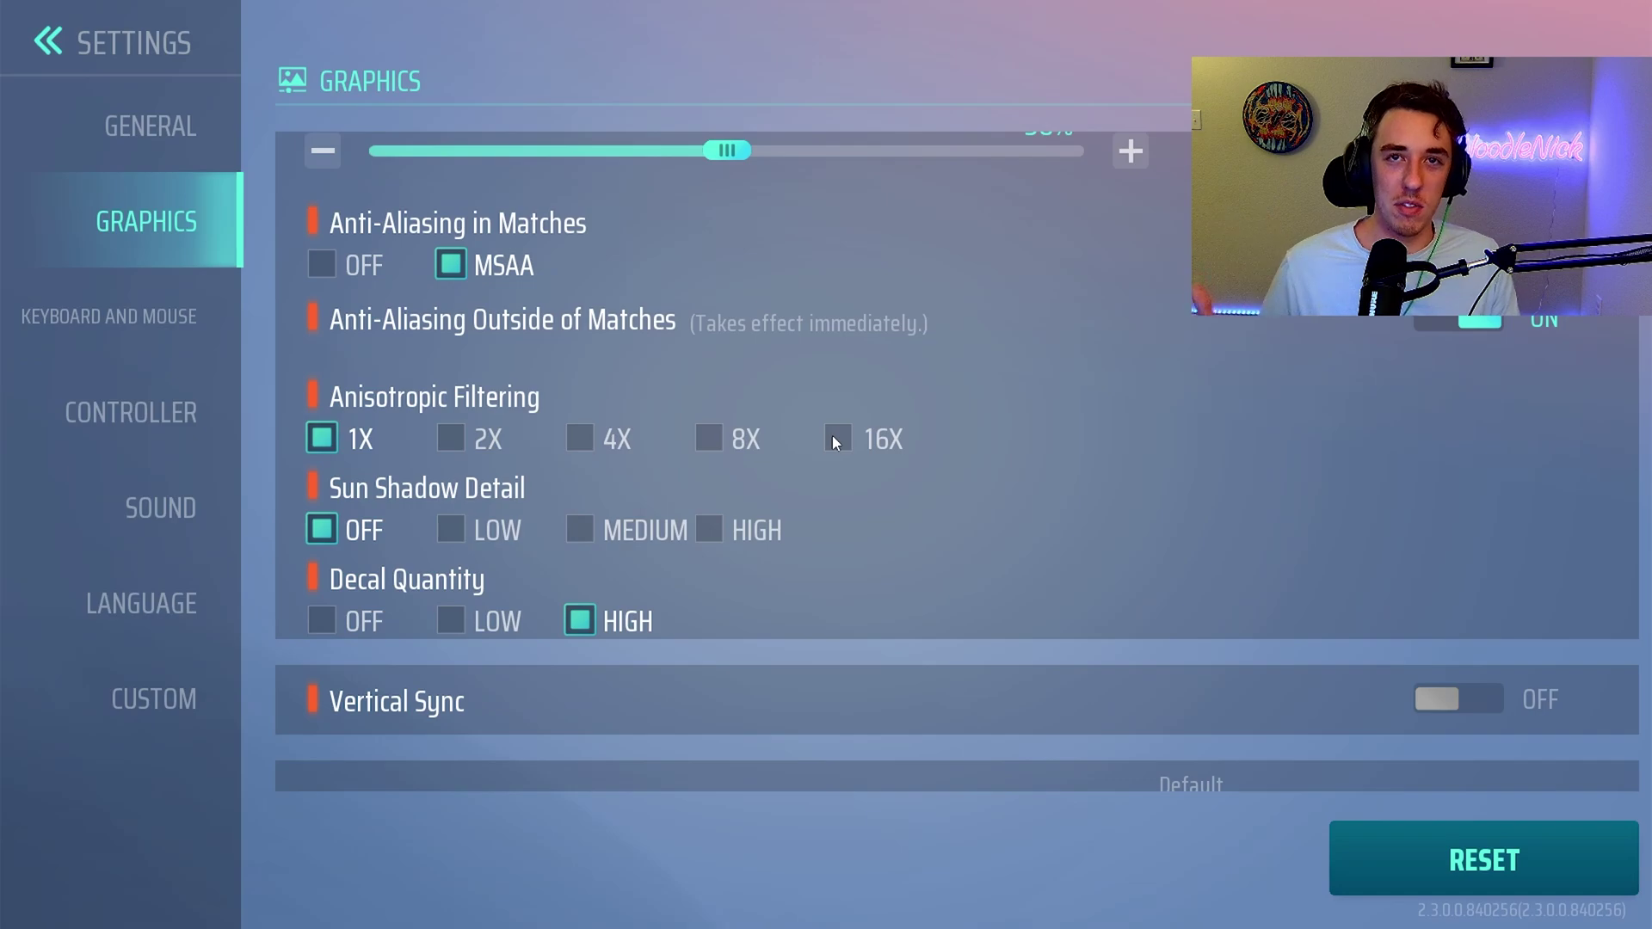
scroll(834, 482, down, 2)
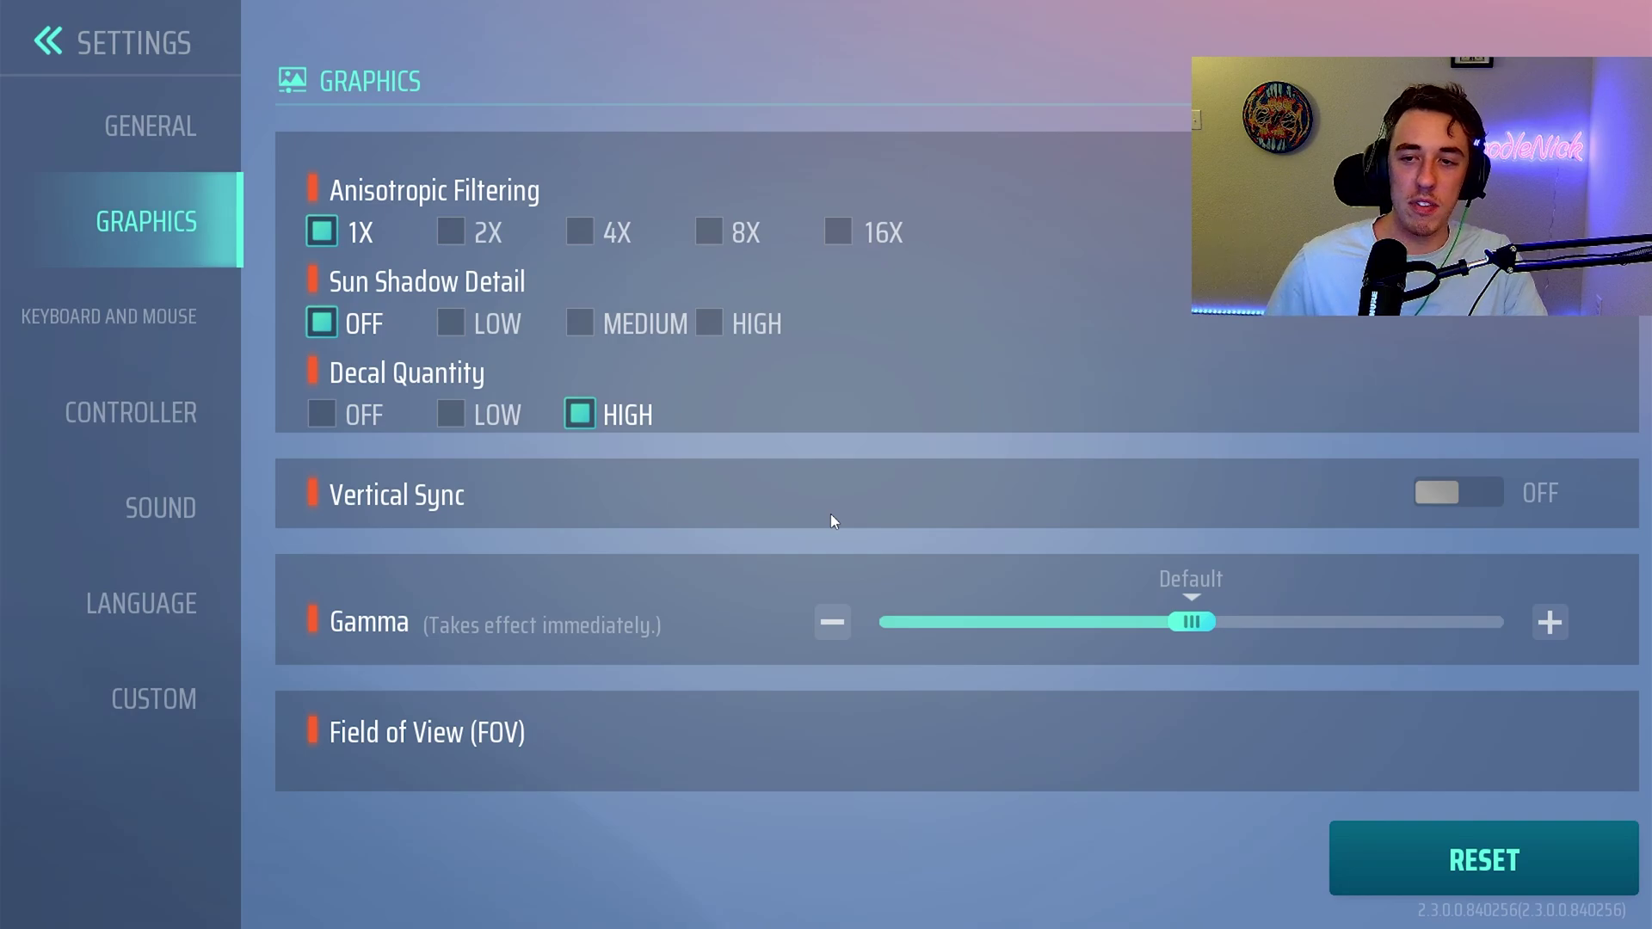
scroll(829, 516, up, 5)
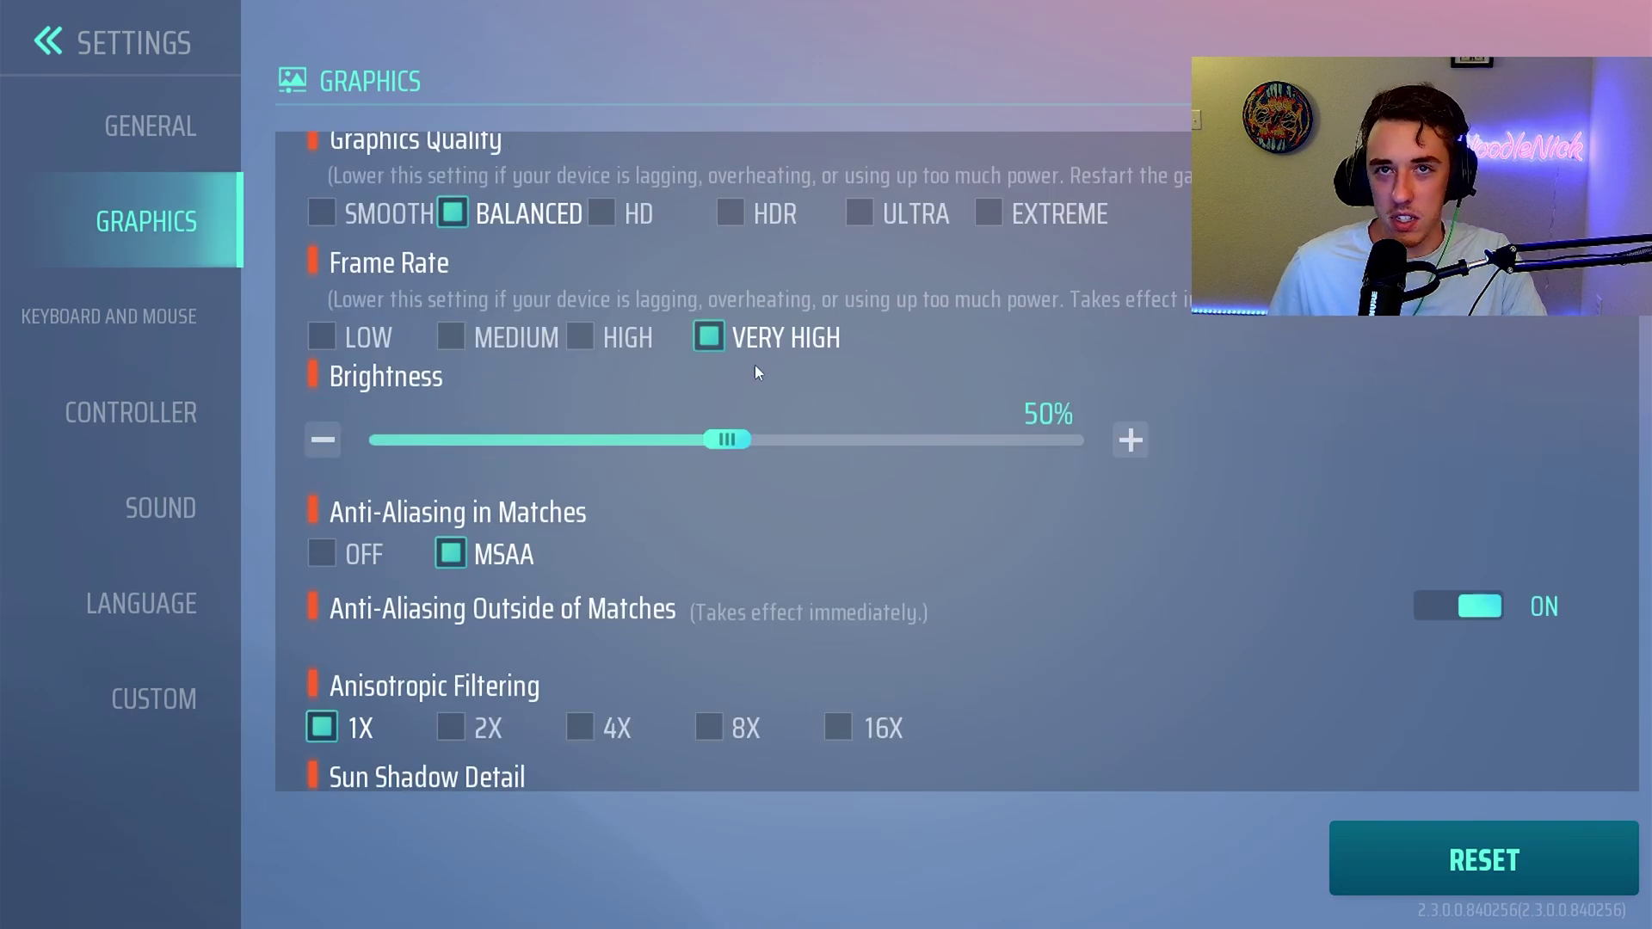
scroll(755, 372, down, 5)
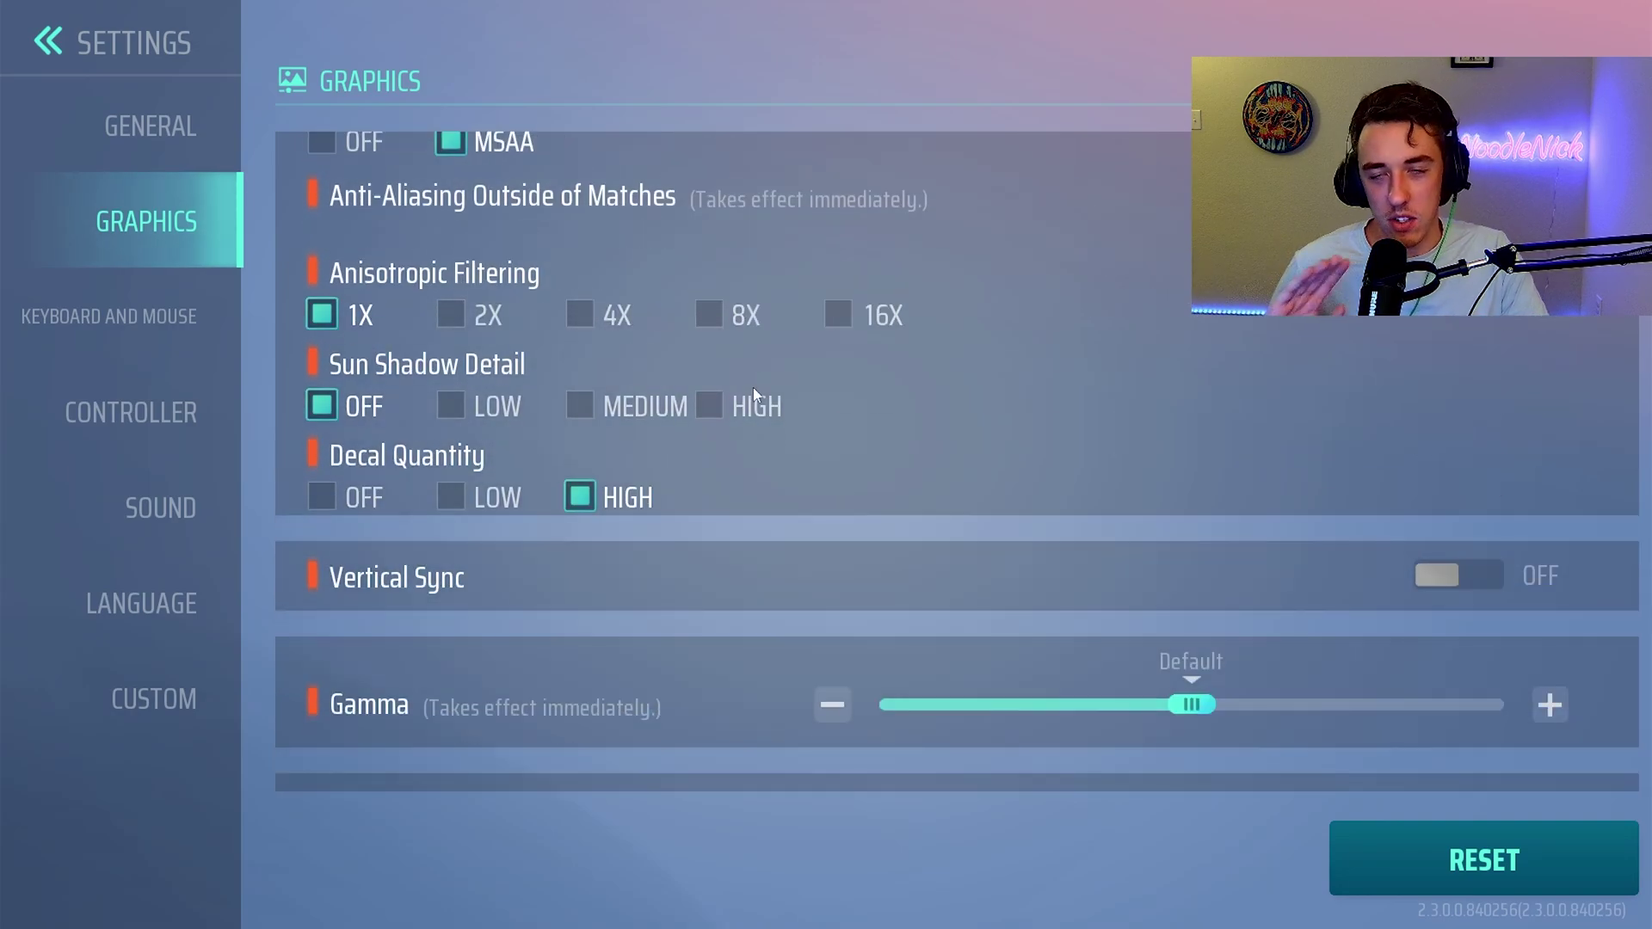
scroll(611, 560, down, 2)
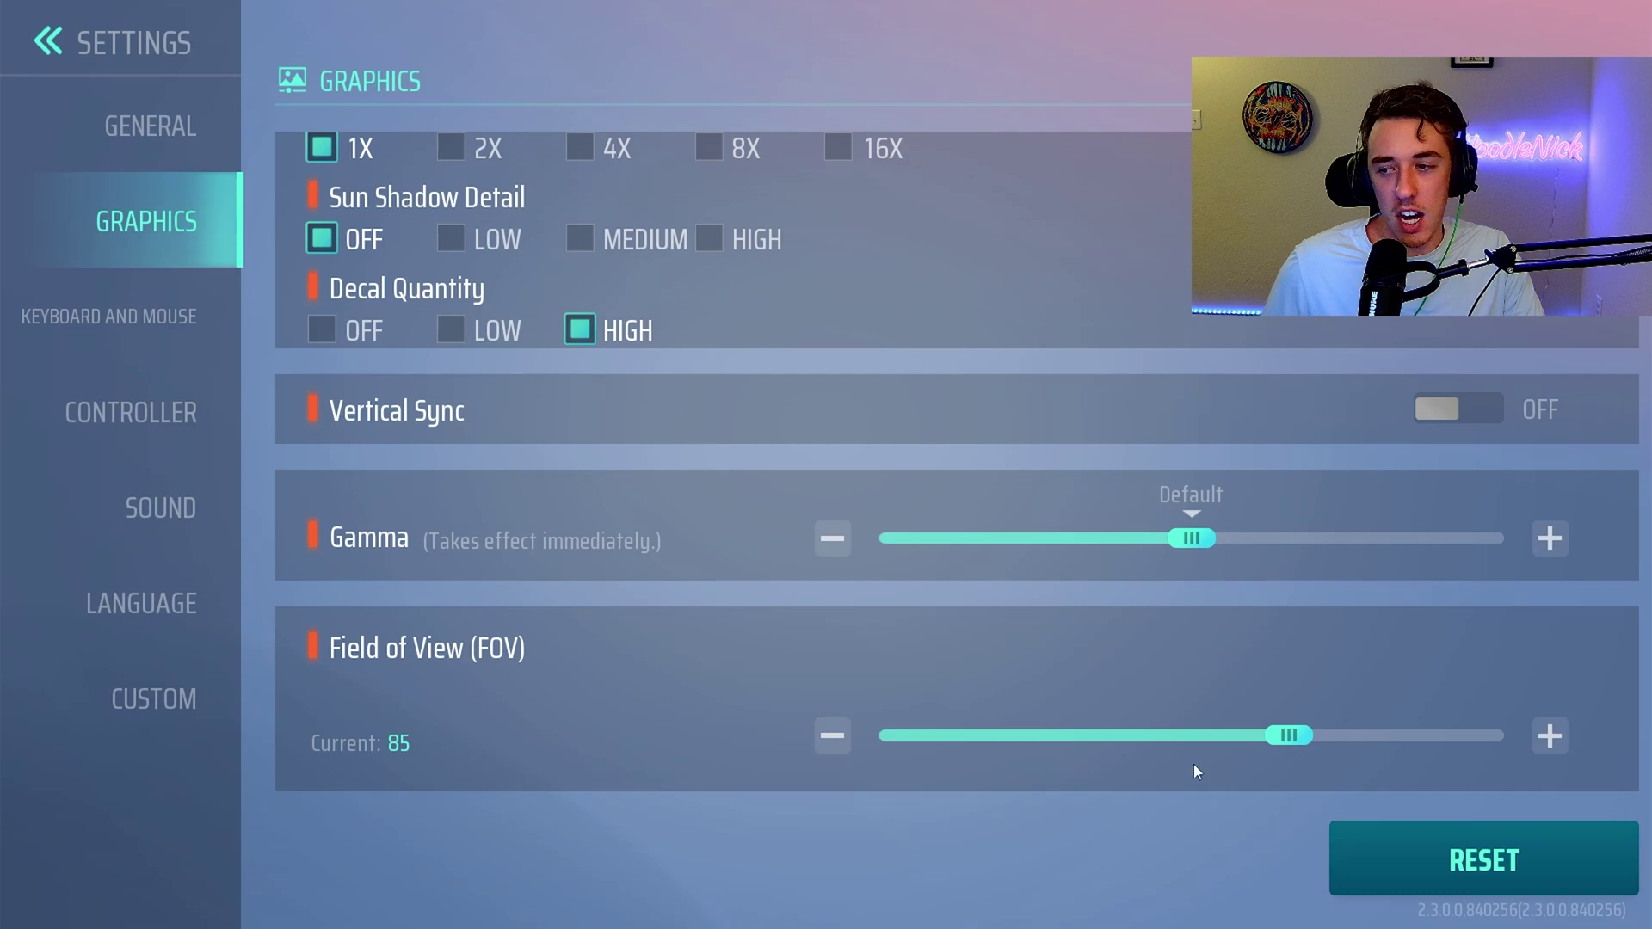
Nudge the FOV slider slightly higher, then go to Keyboard and Mouse settings.
drag(1293, 726, 1318, 767)
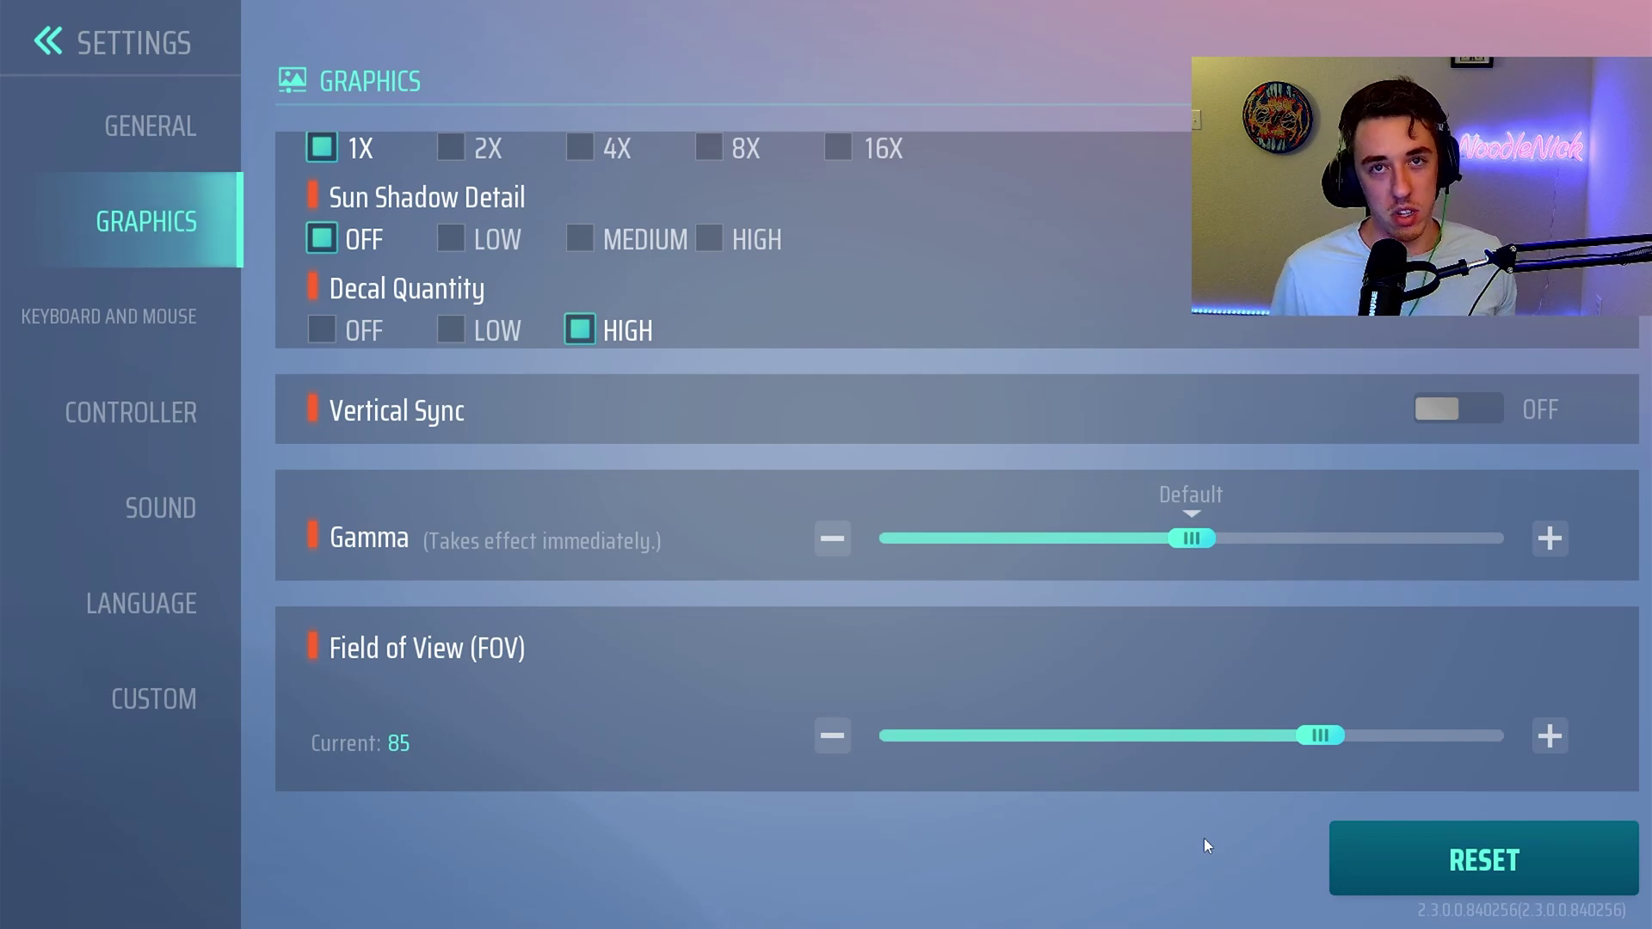
click(135, 318)
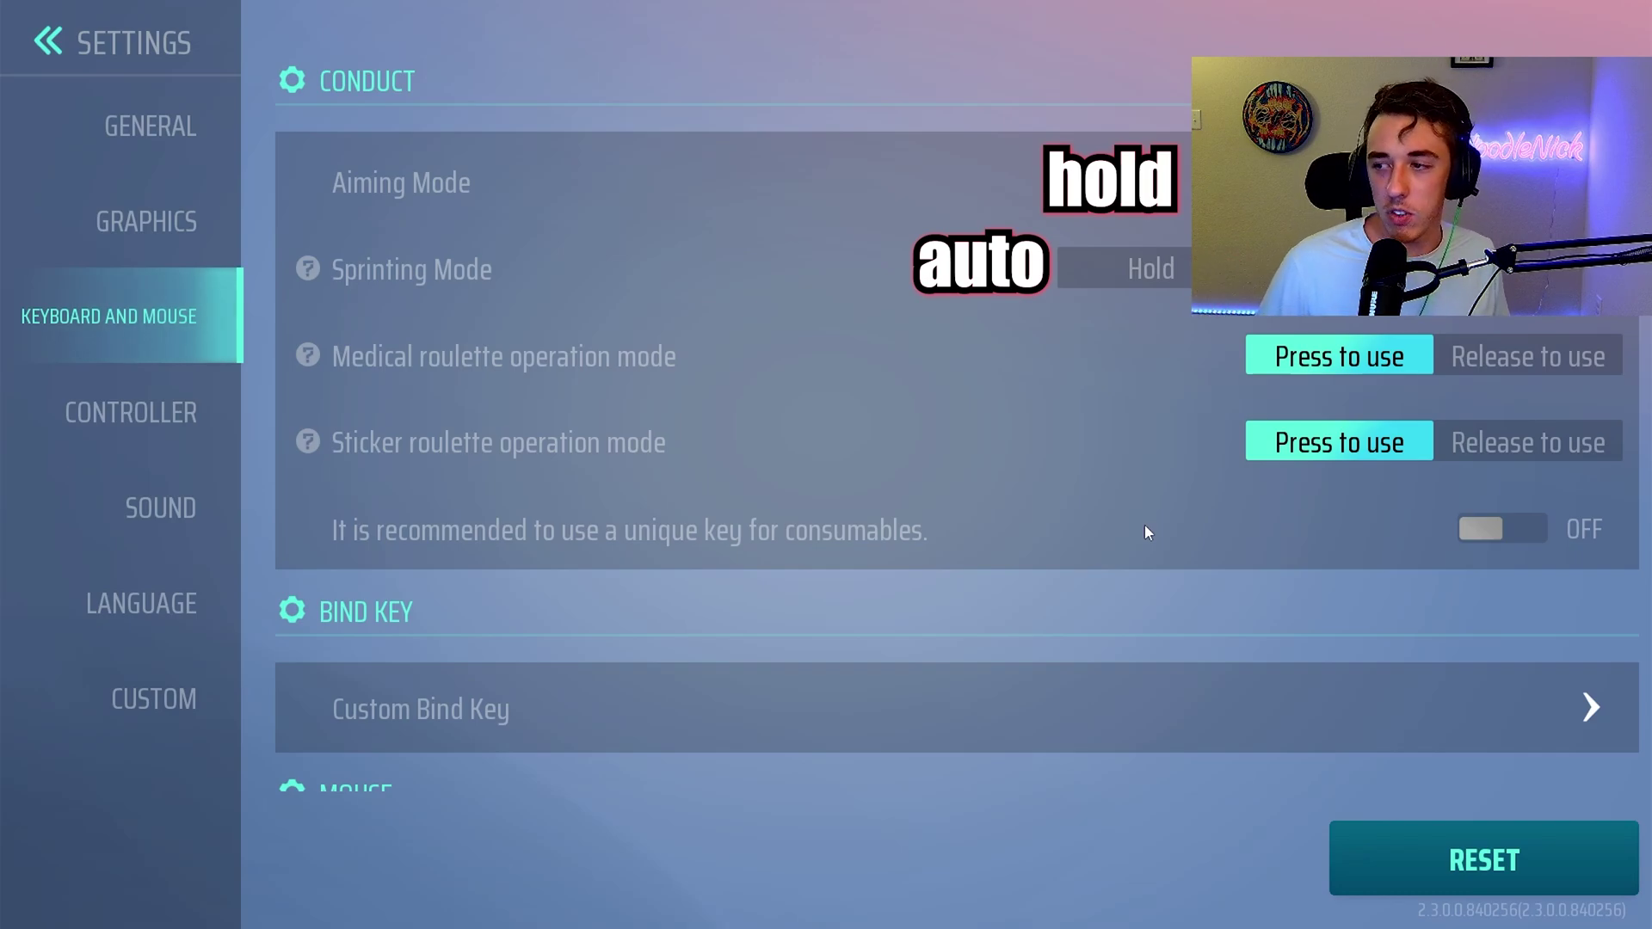
click(1500, 521)
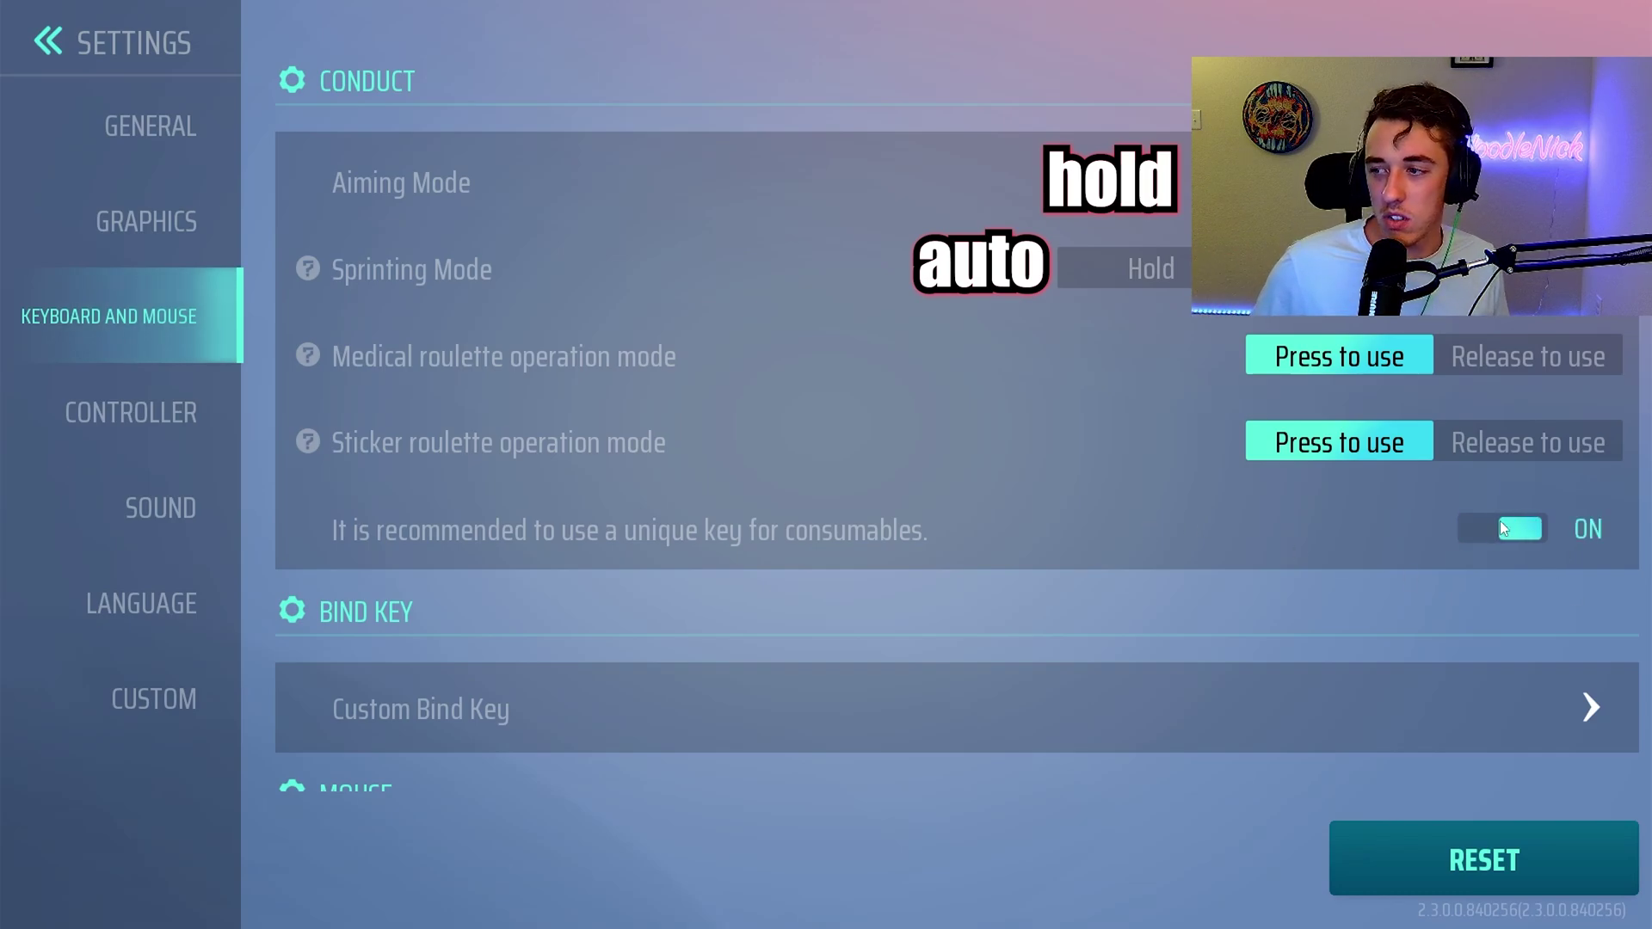
click(1500, 522)
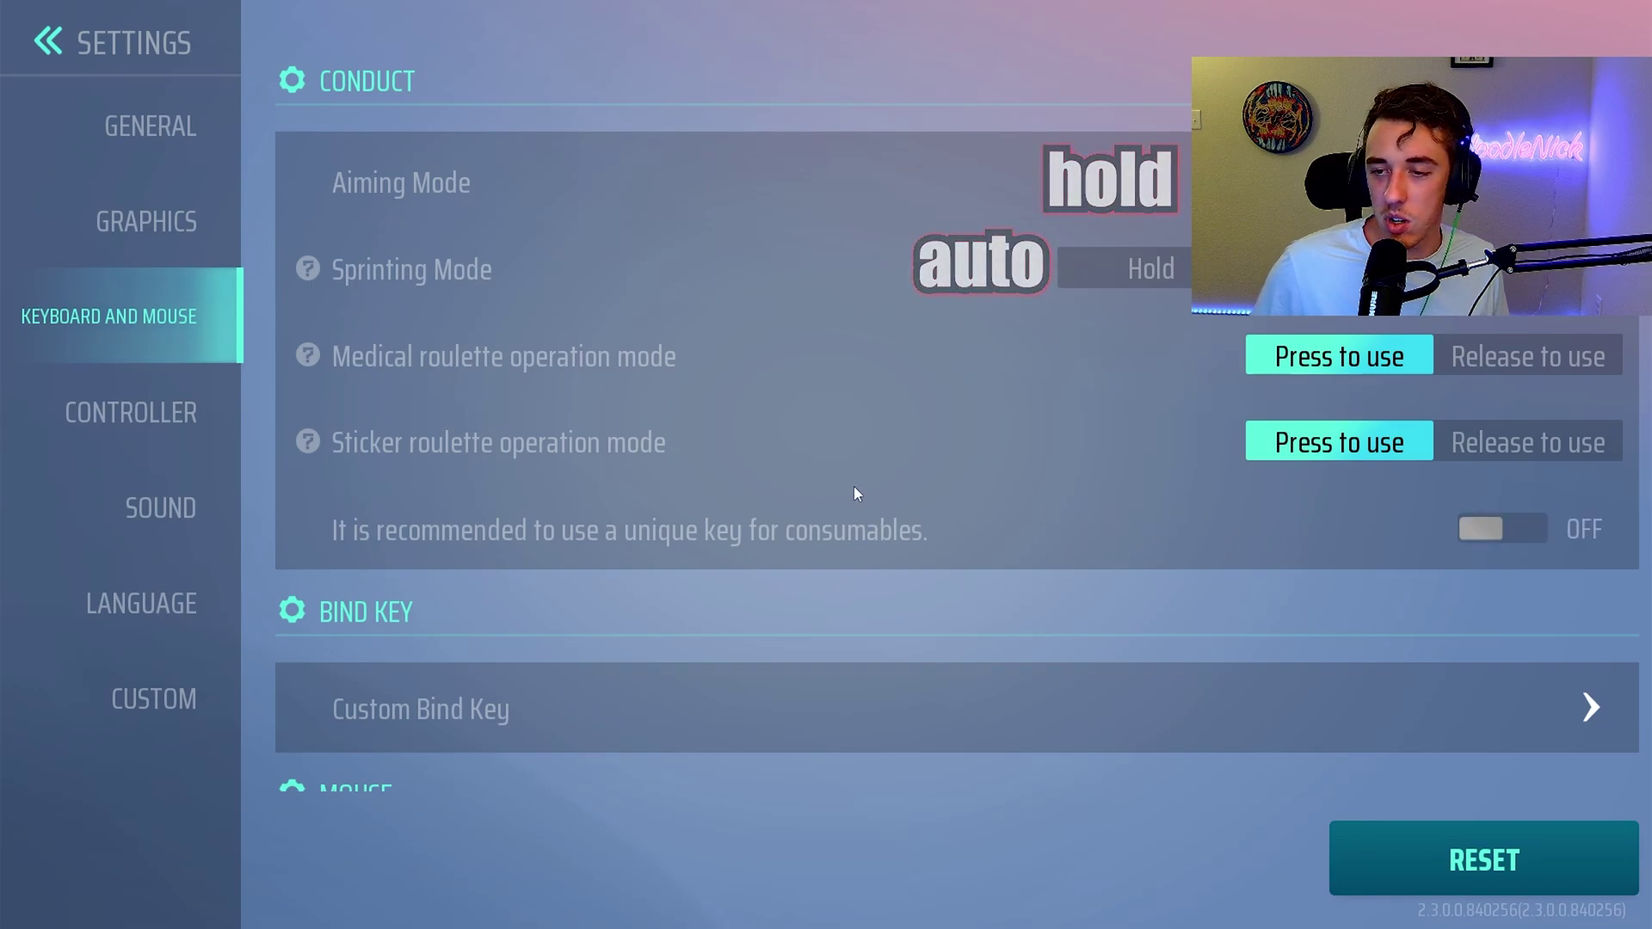
scroll(783, 480, down, 3)
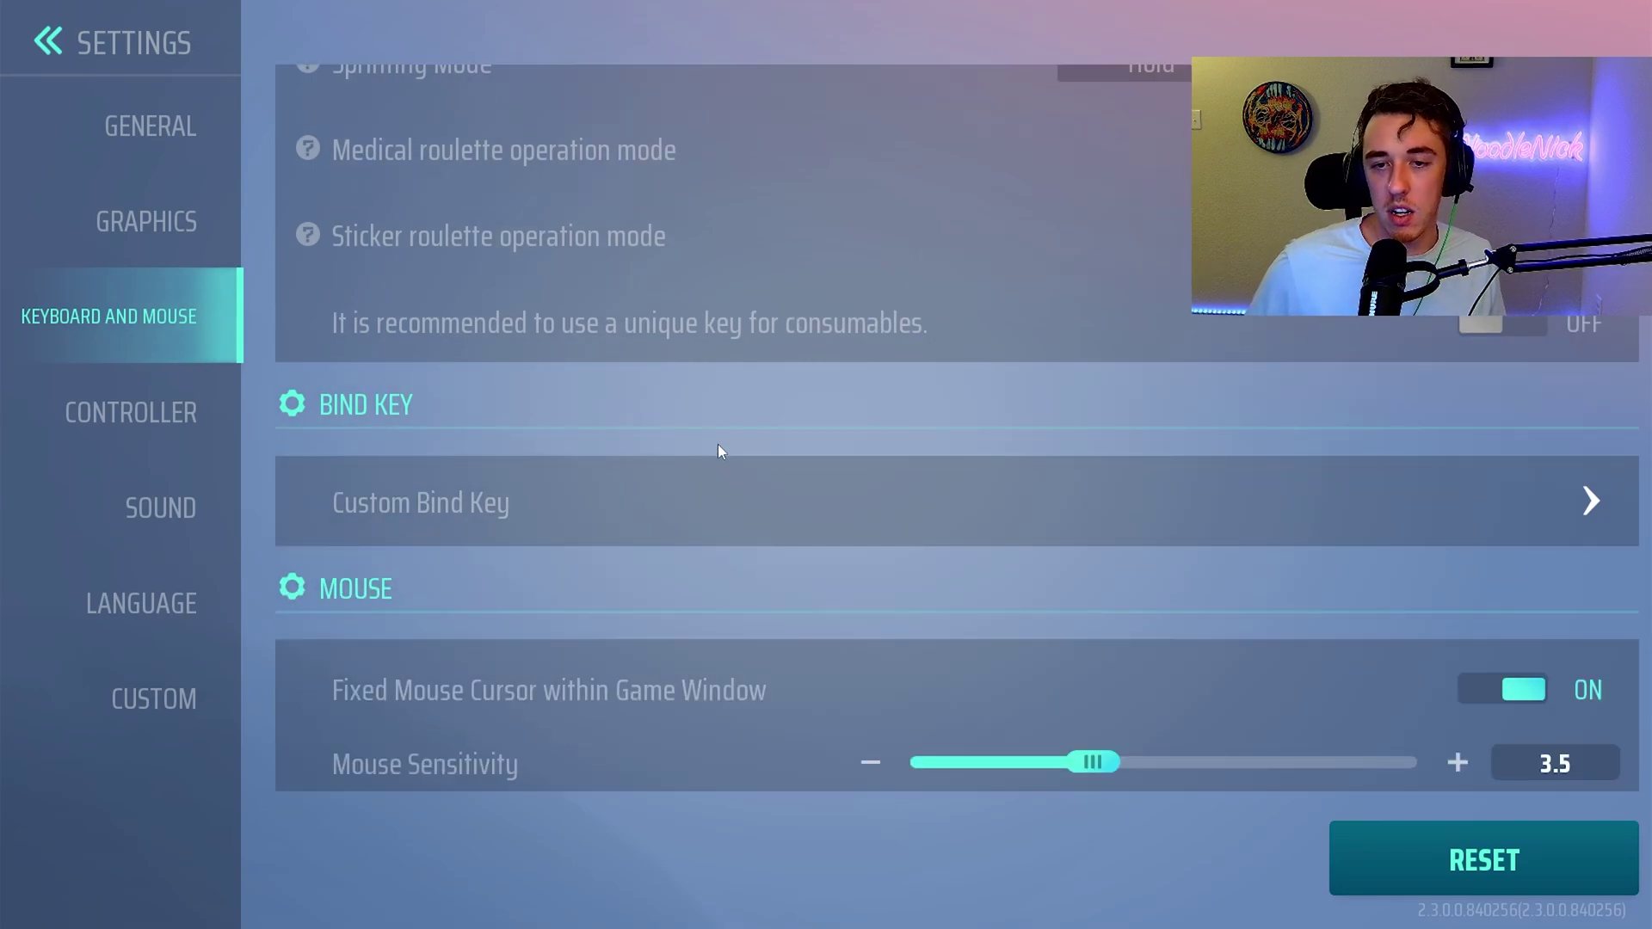
click(721, 506)
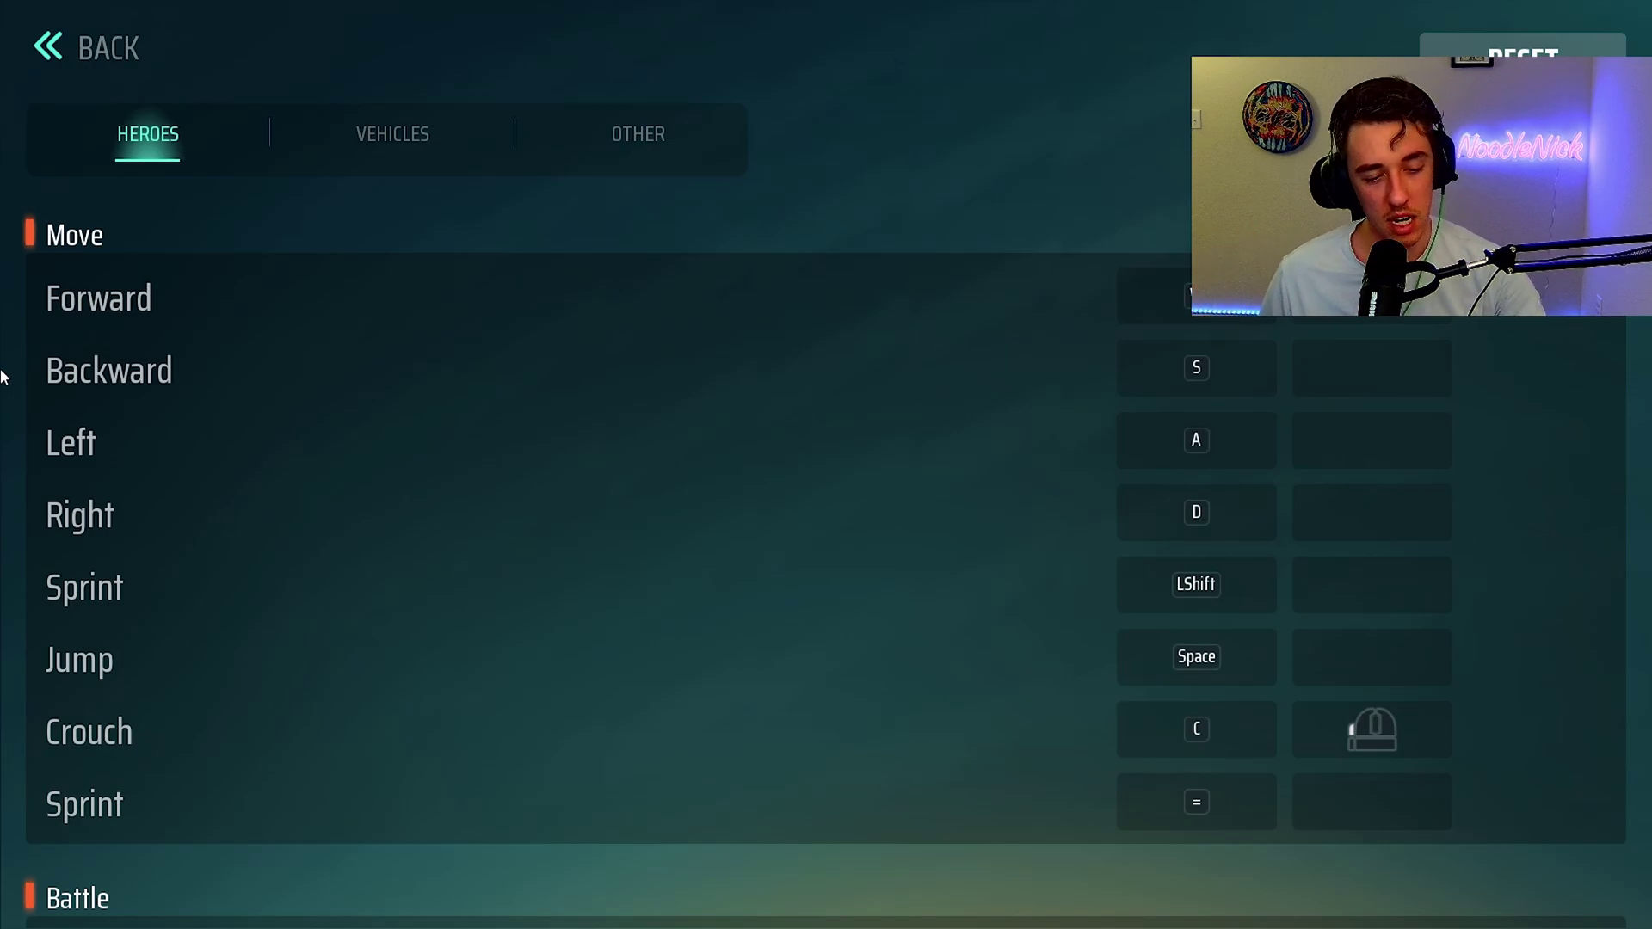
scroll(2, 377, down, 6)
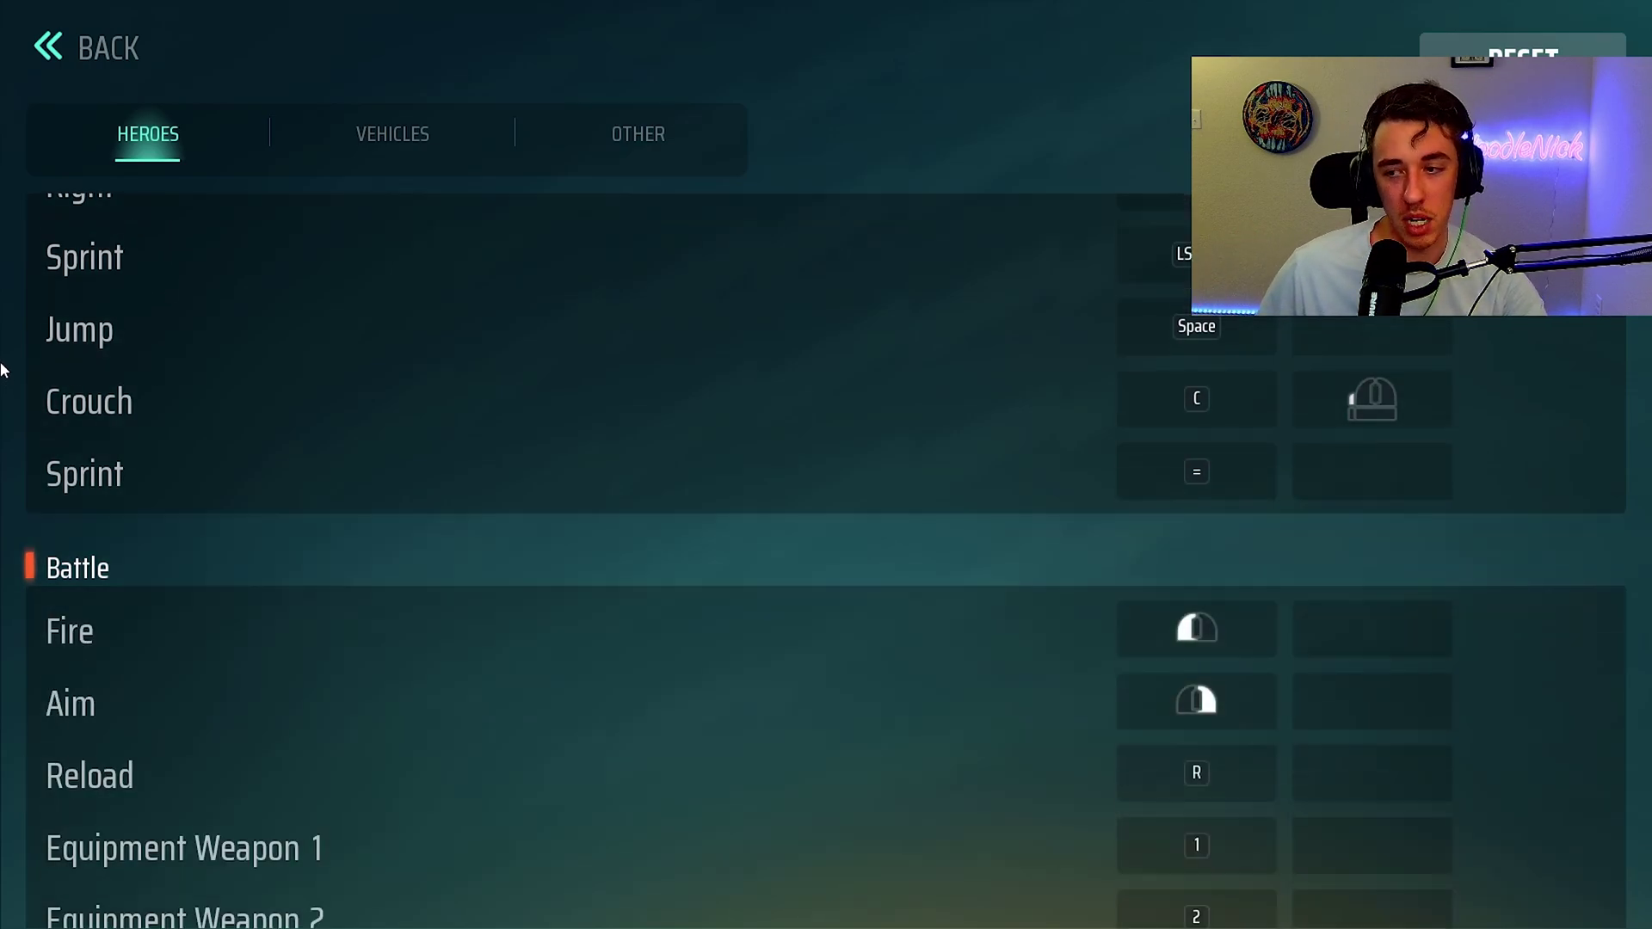
scroll(2, 372, down, 2)
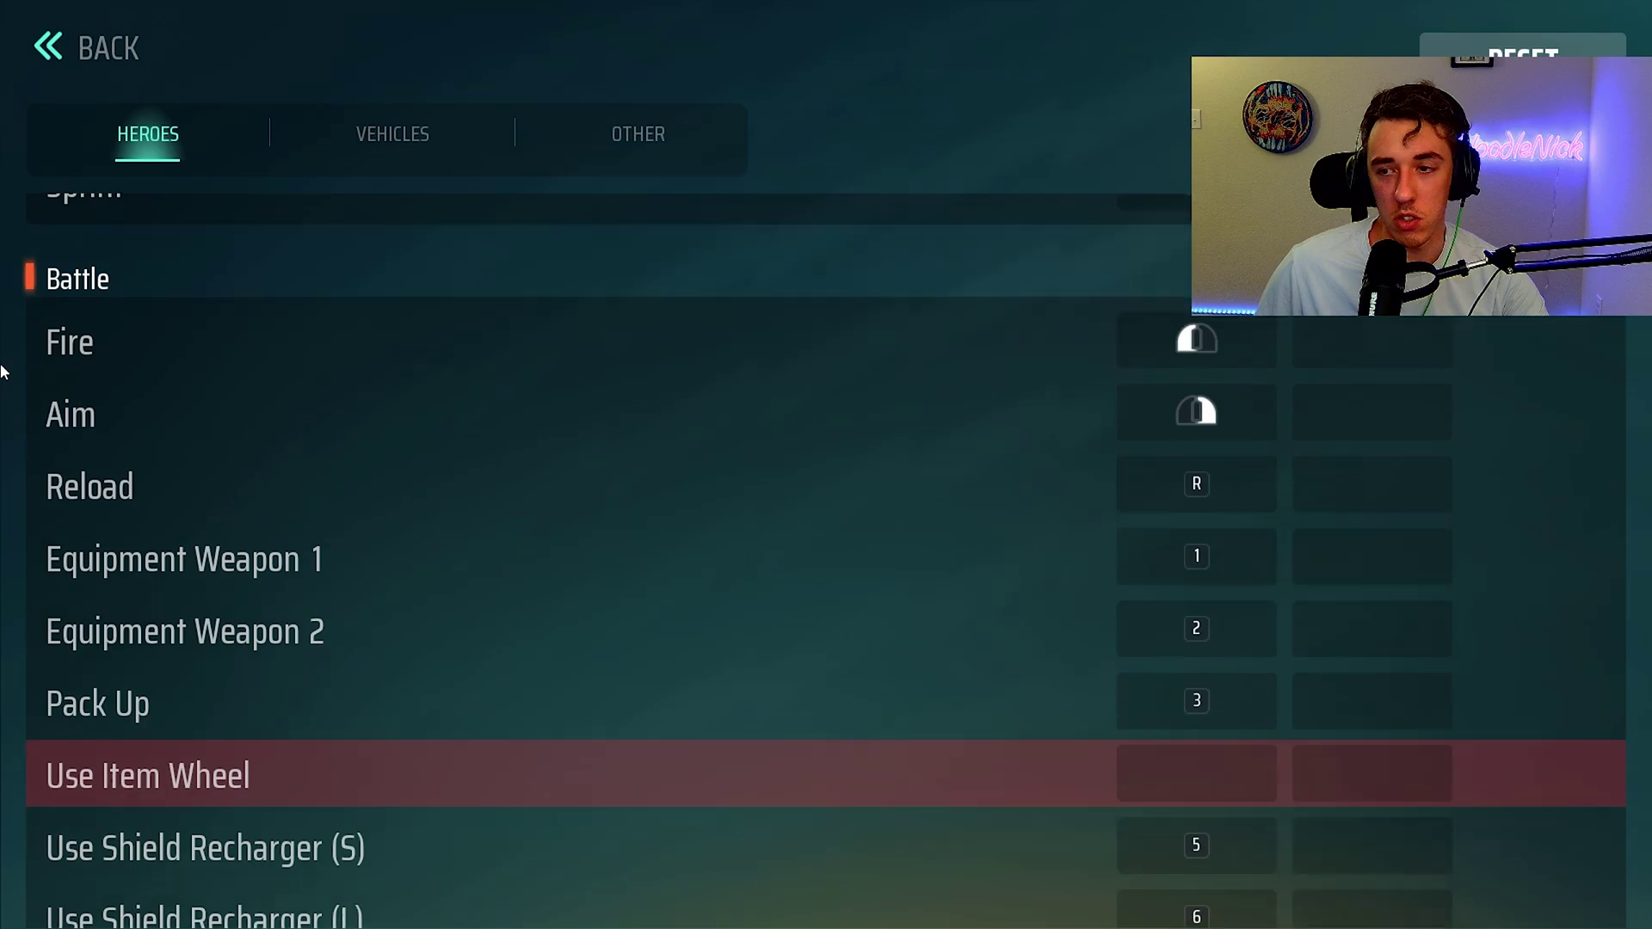
scroll(3, 373, down, 4)
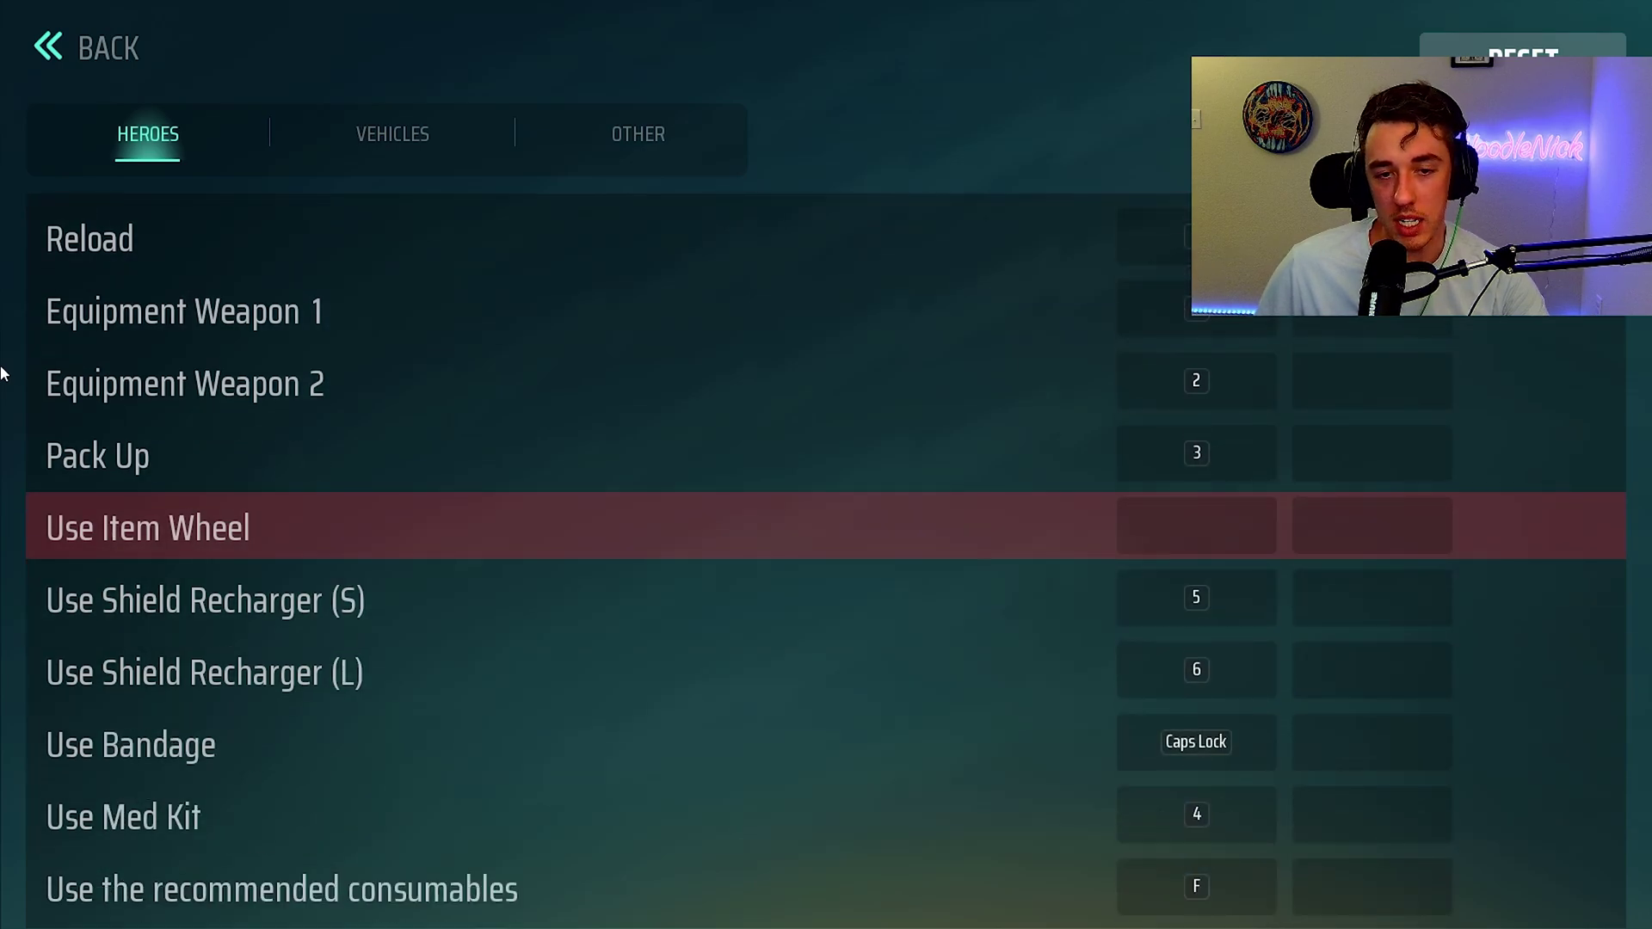
scroll(3, 372, down, 2)
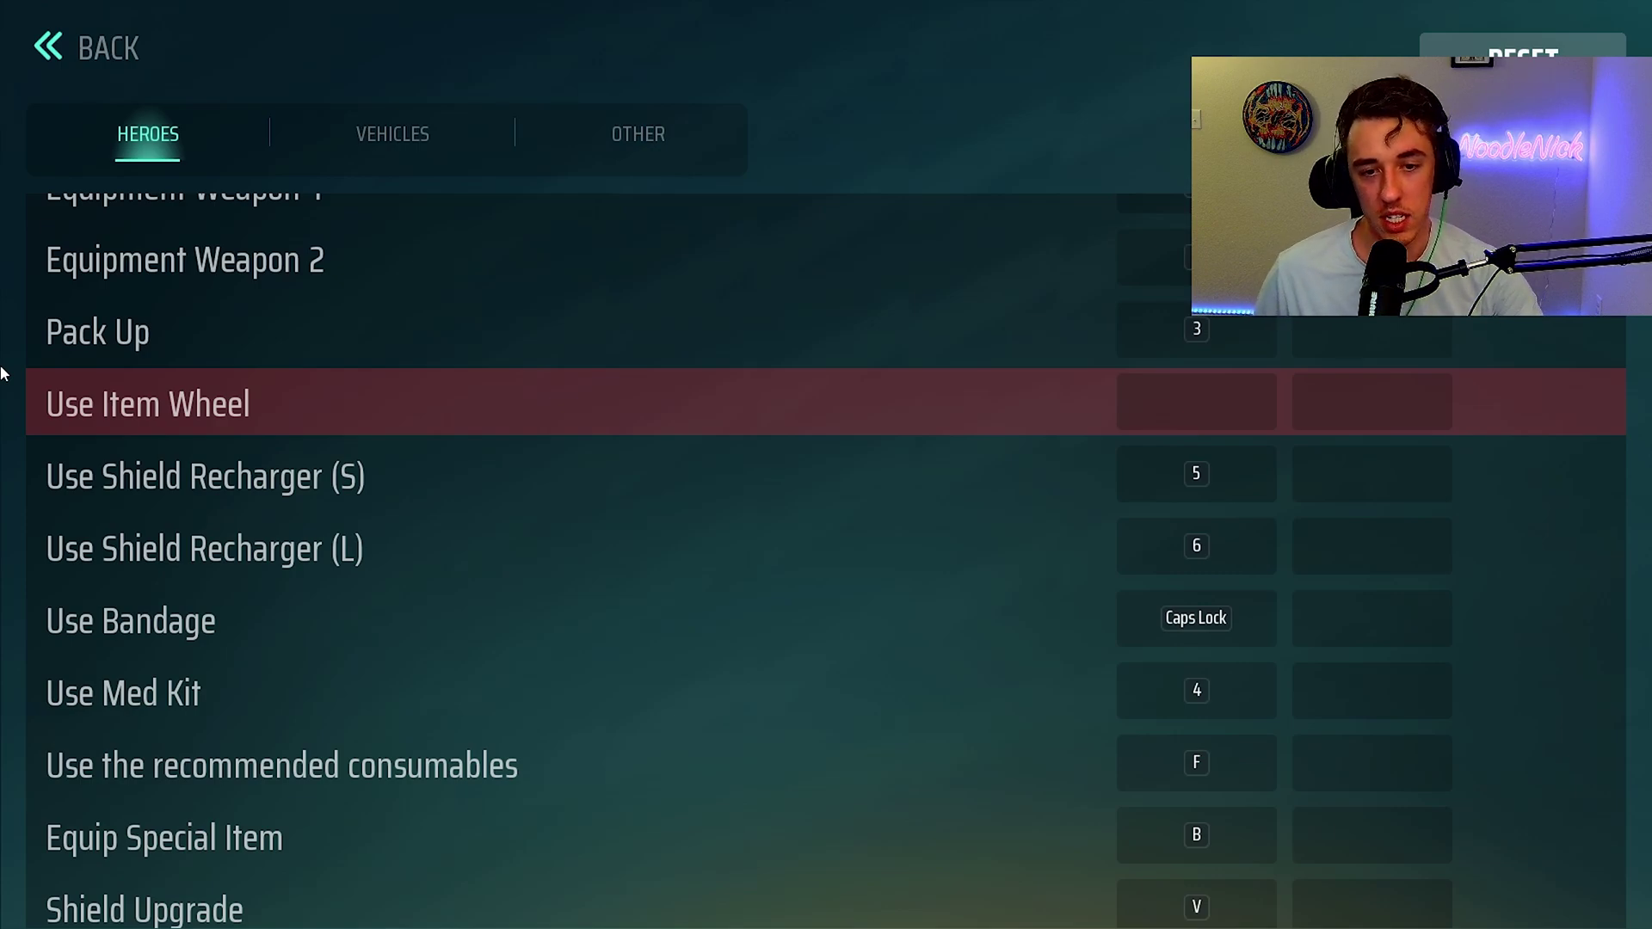
scroll(2, 388, down, 2)
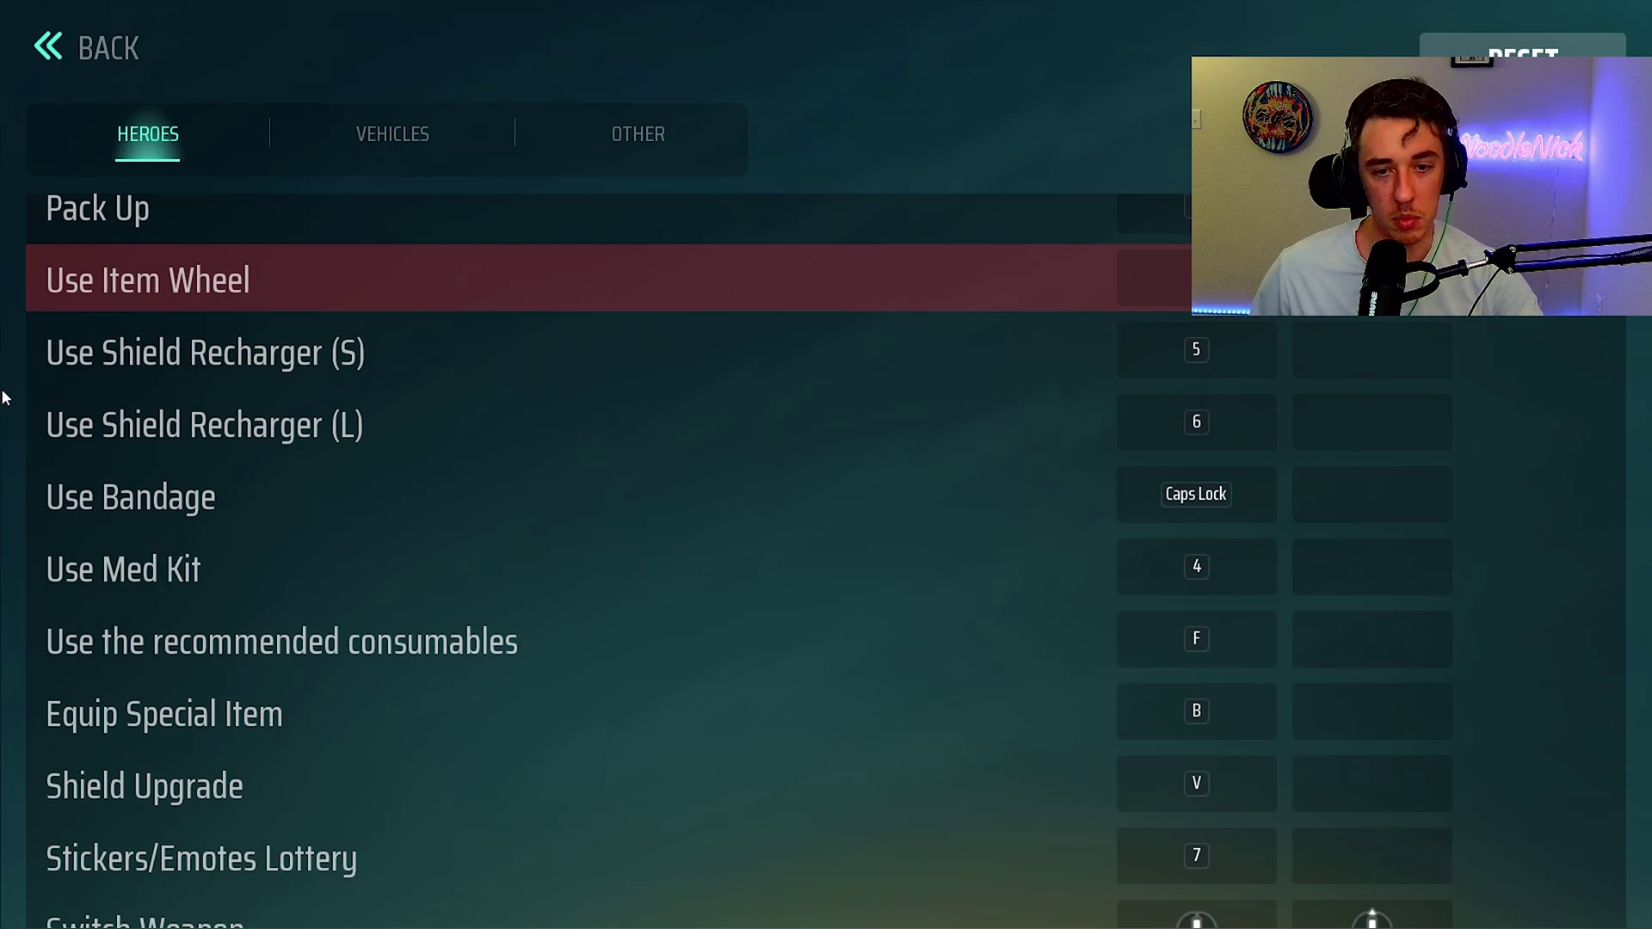
scroll(1, 387, down, 2)
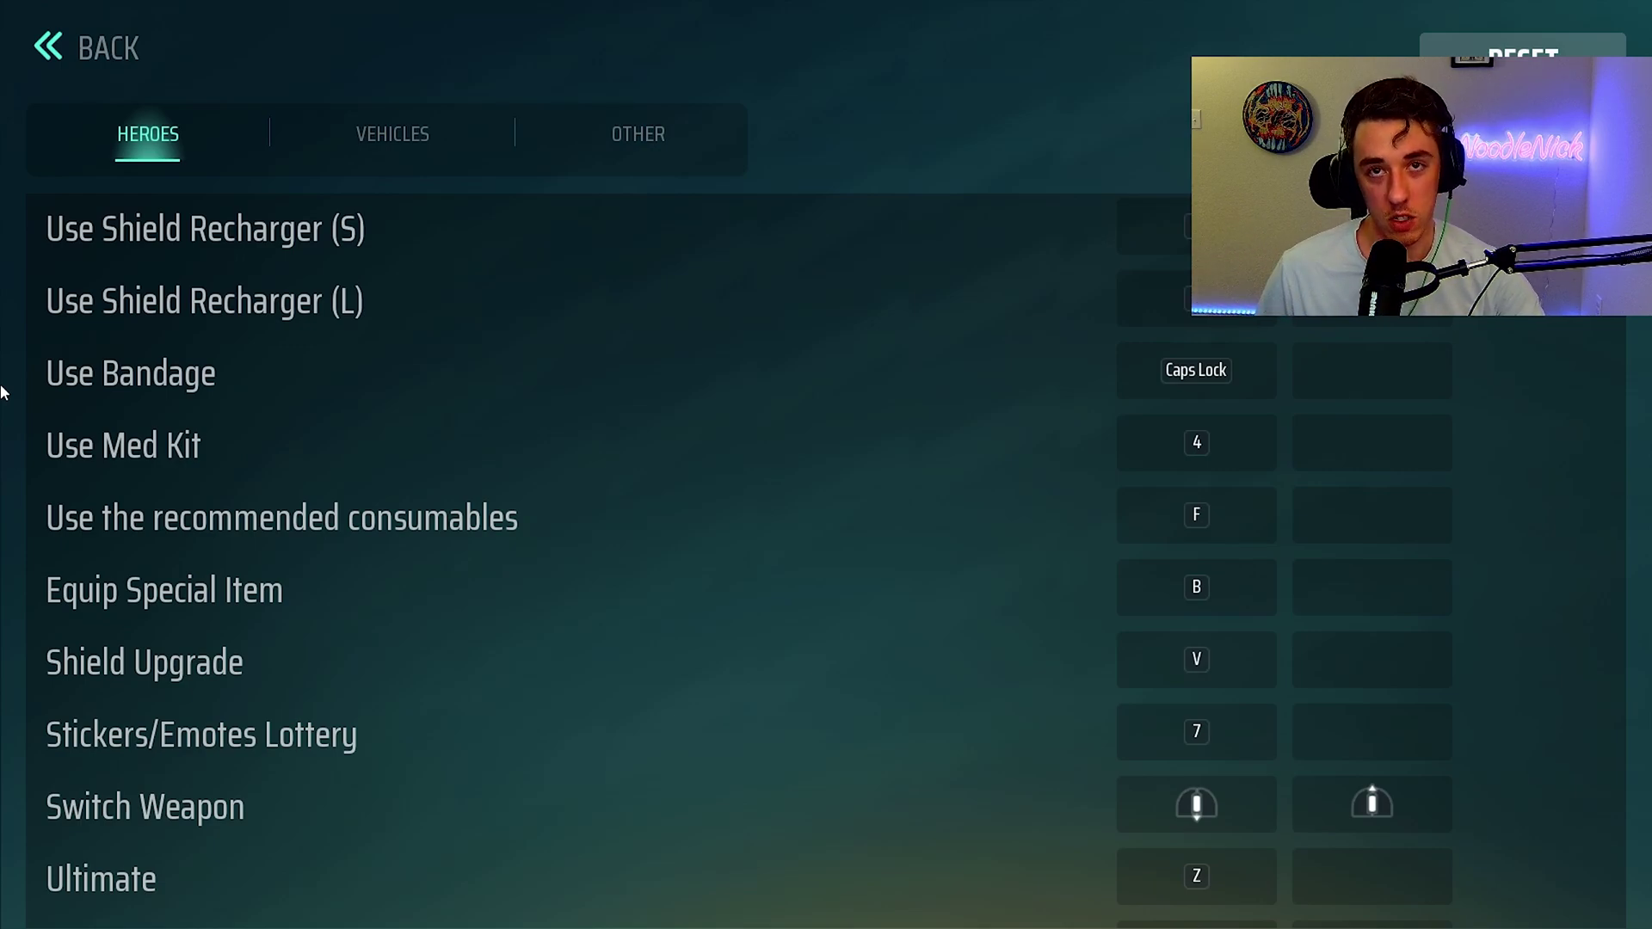
scroll(2, 392, down, 8)
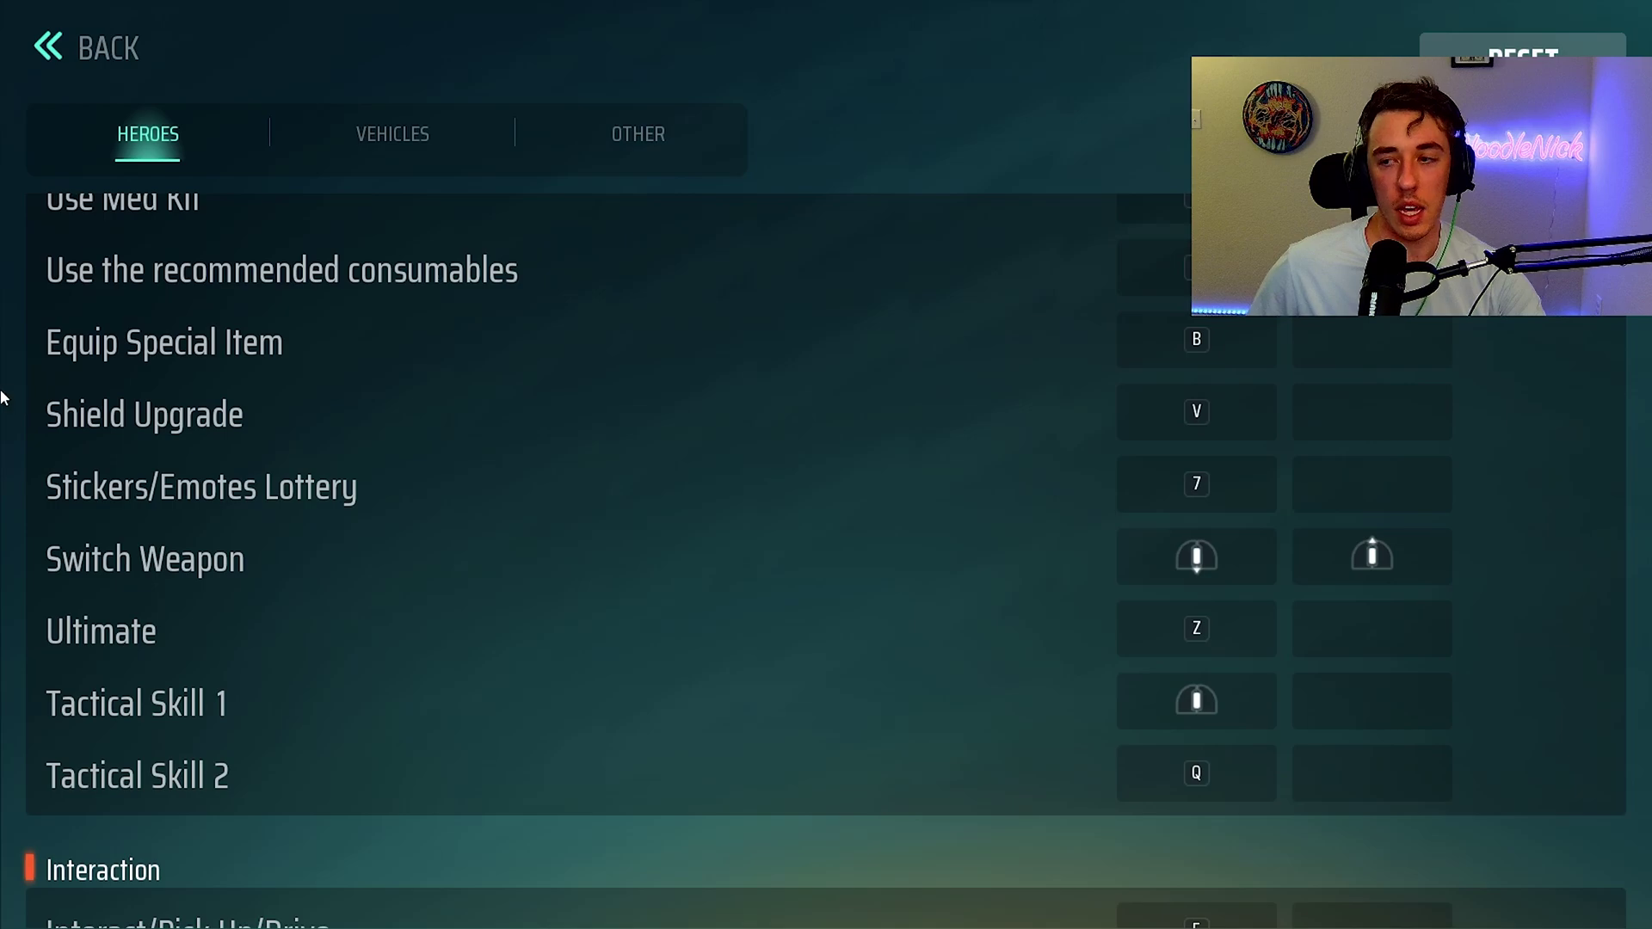
scroll(3, 401, down, 1)
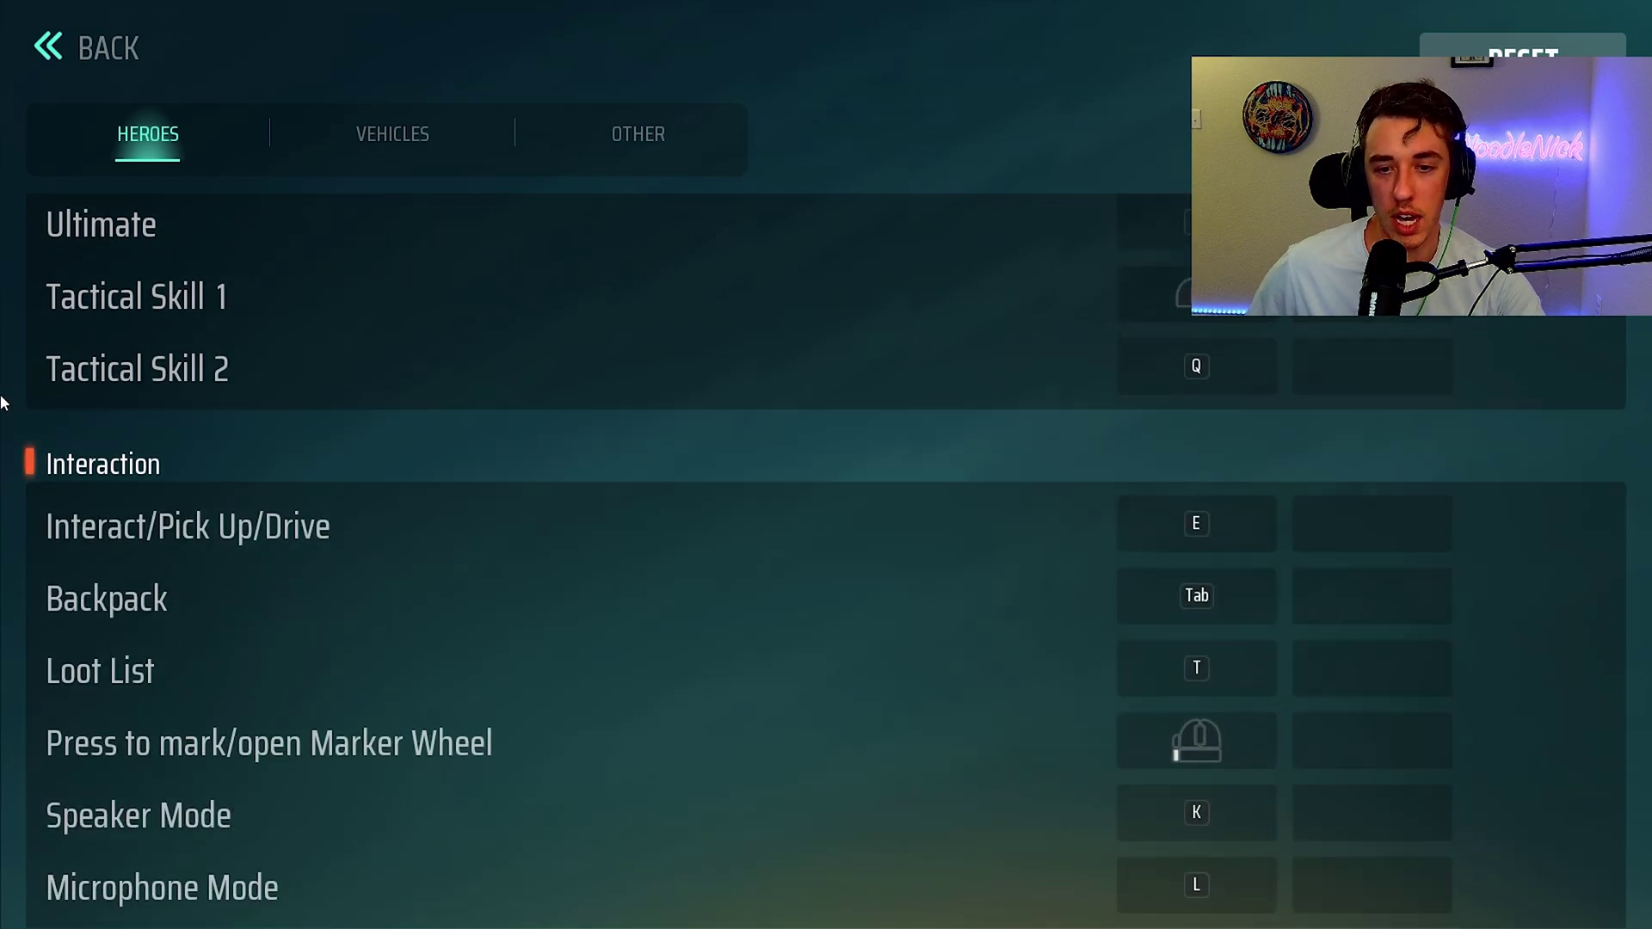
scroll(31, 353, up, 8)
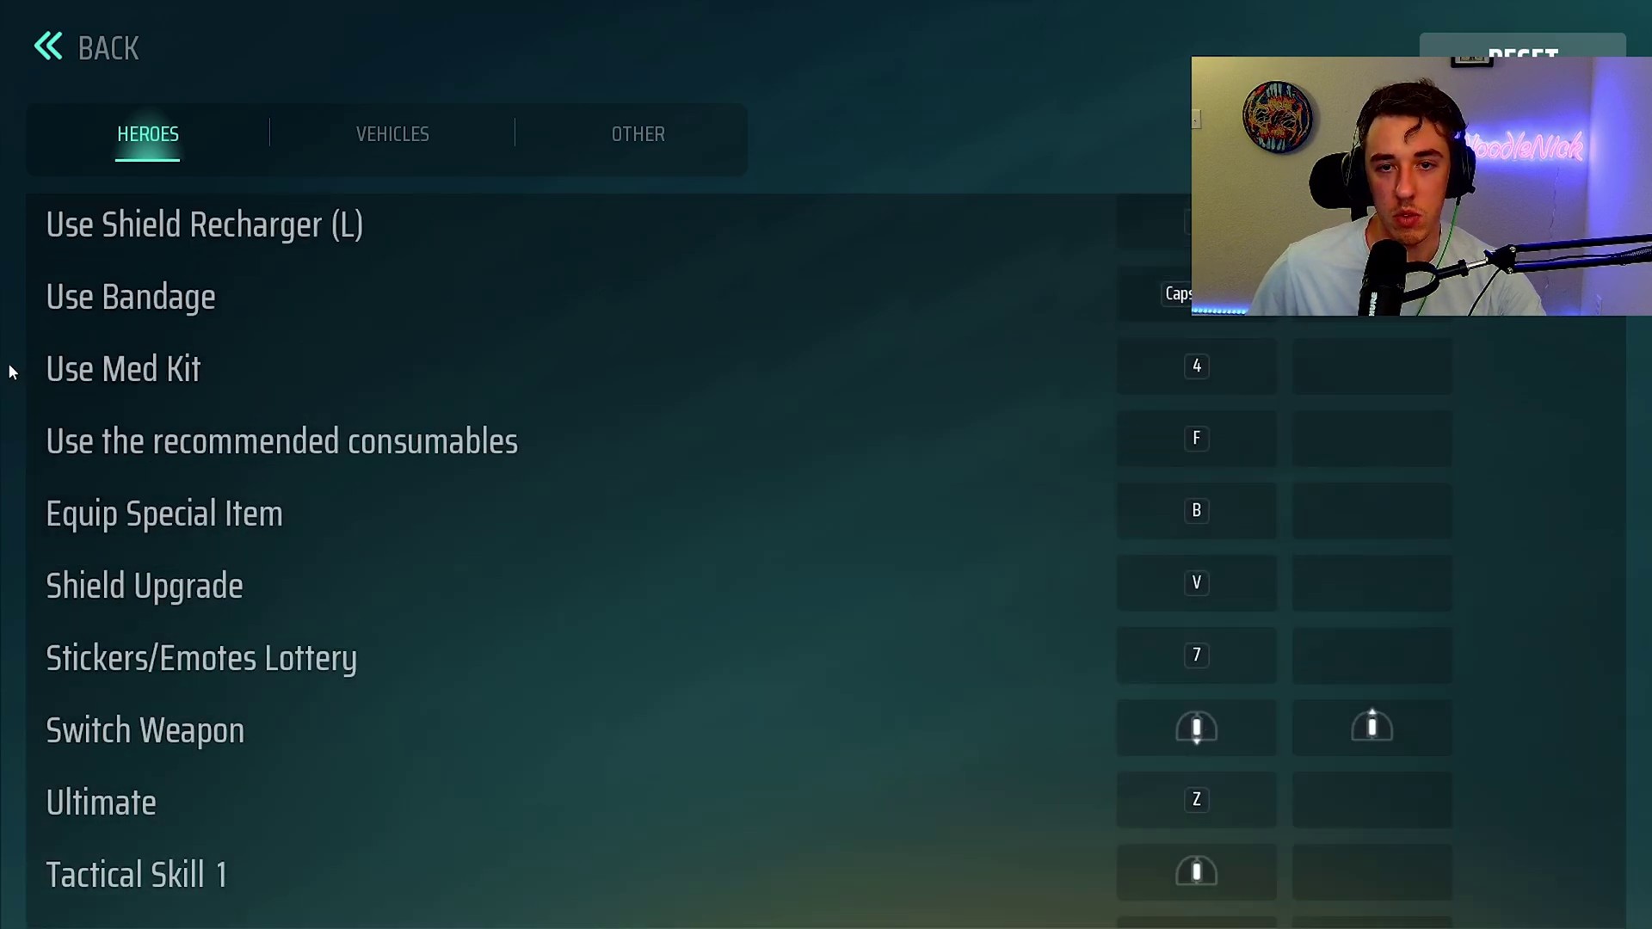
scroll(13, 379, up, 6)
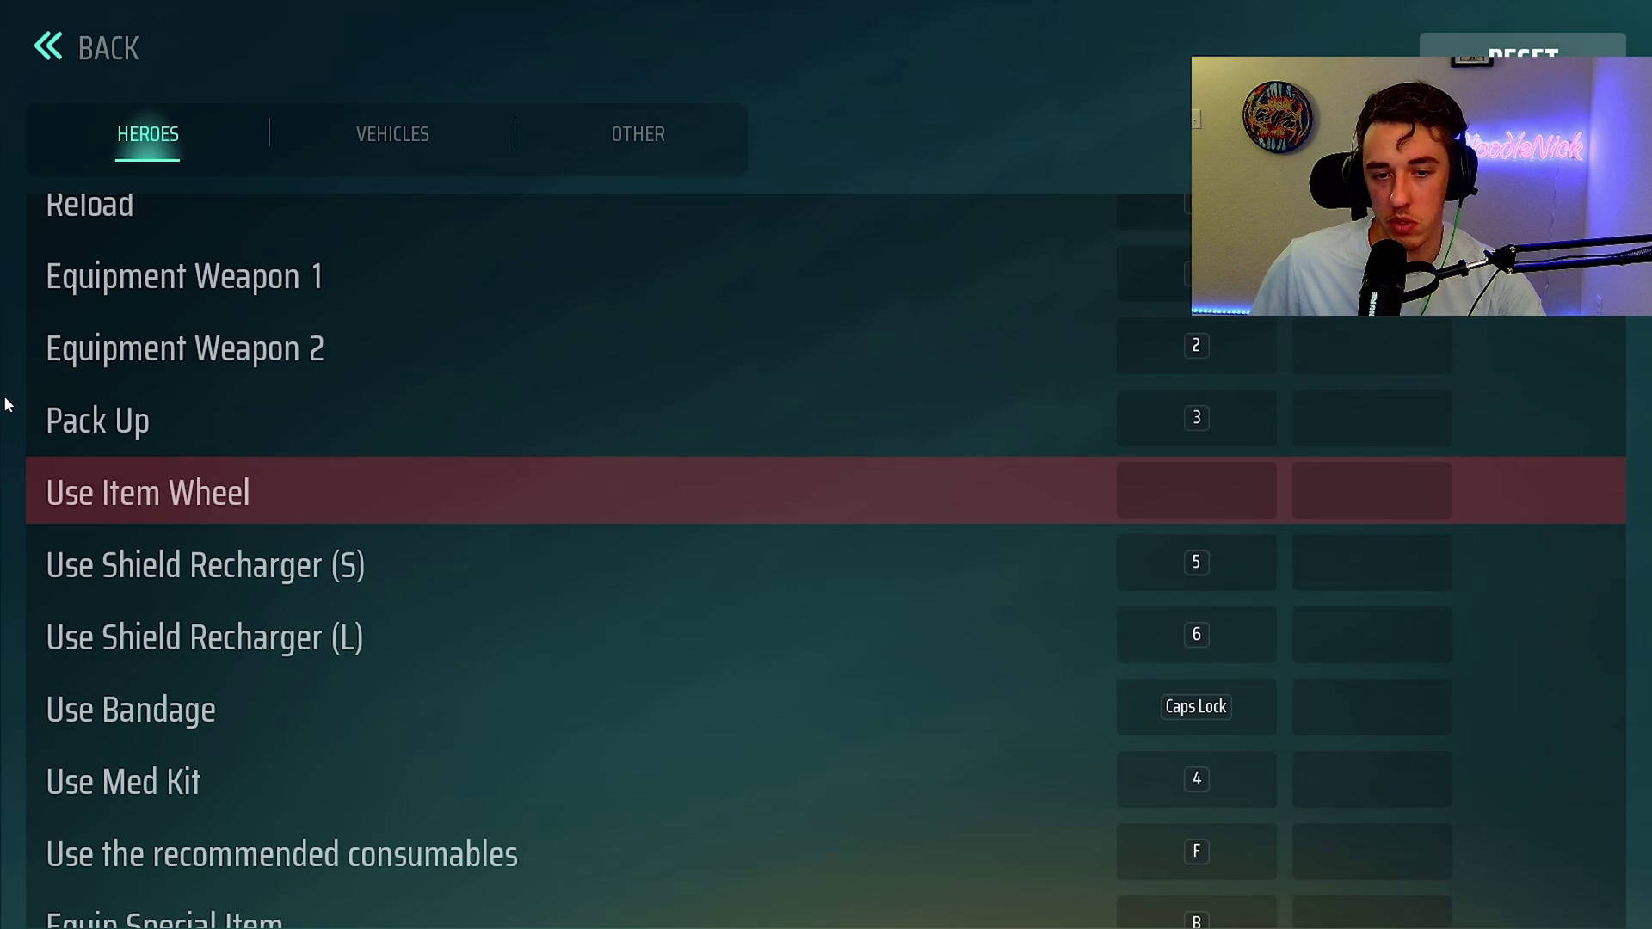
scroll(254, 739, down, 2)
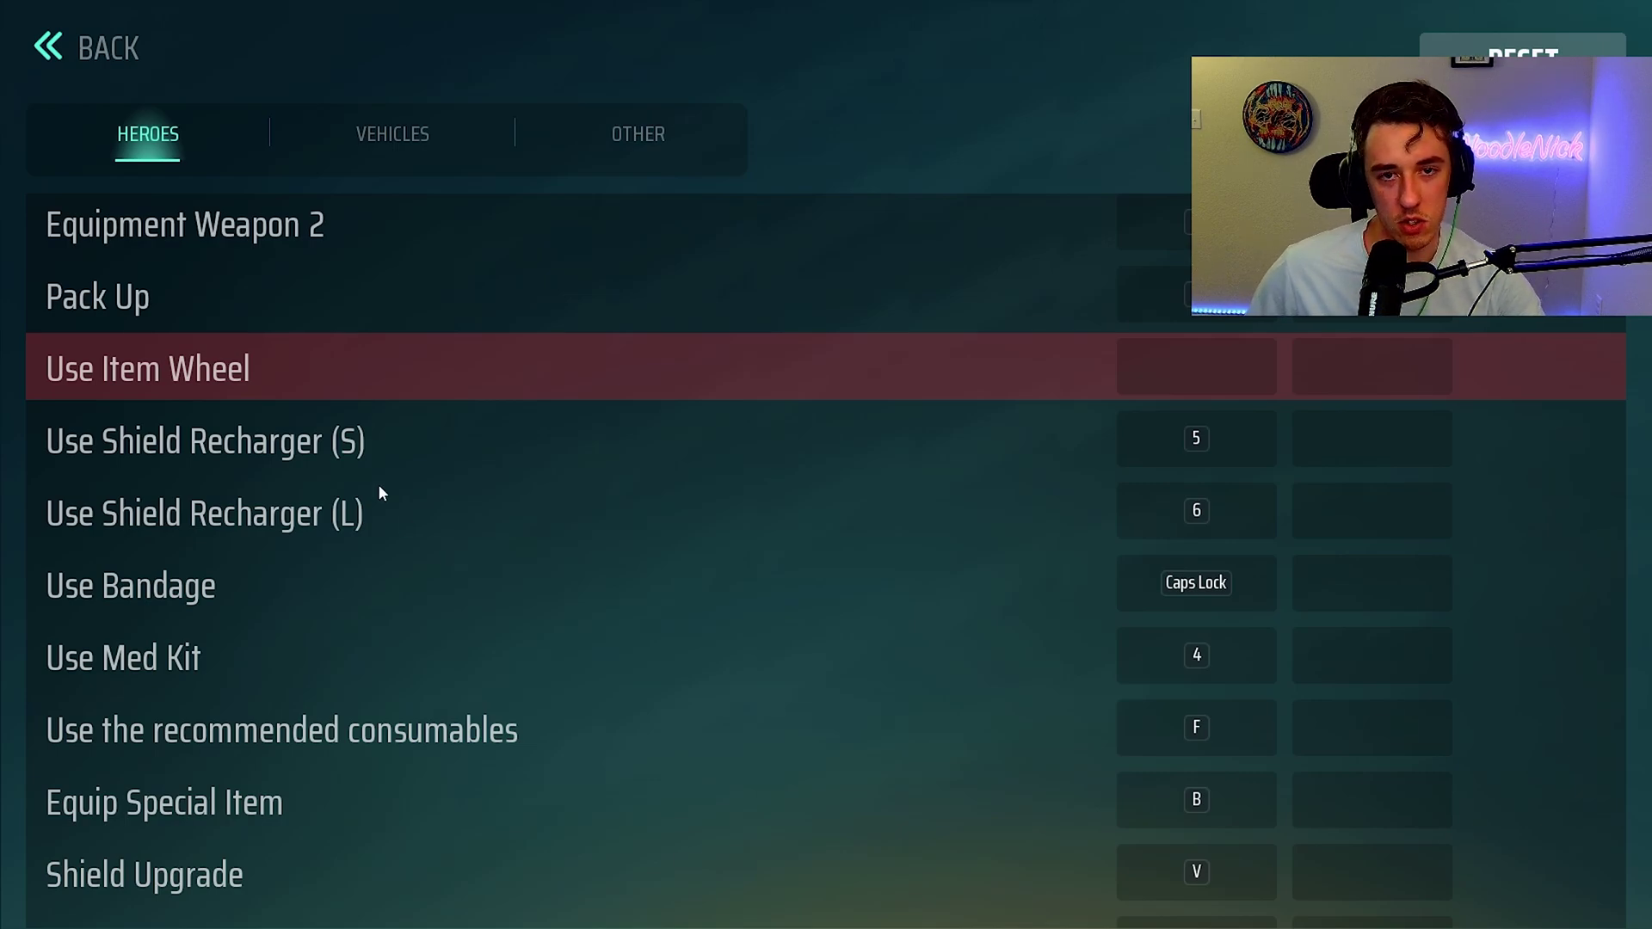
key(Escape)
scroll(403, 389, down, 2)
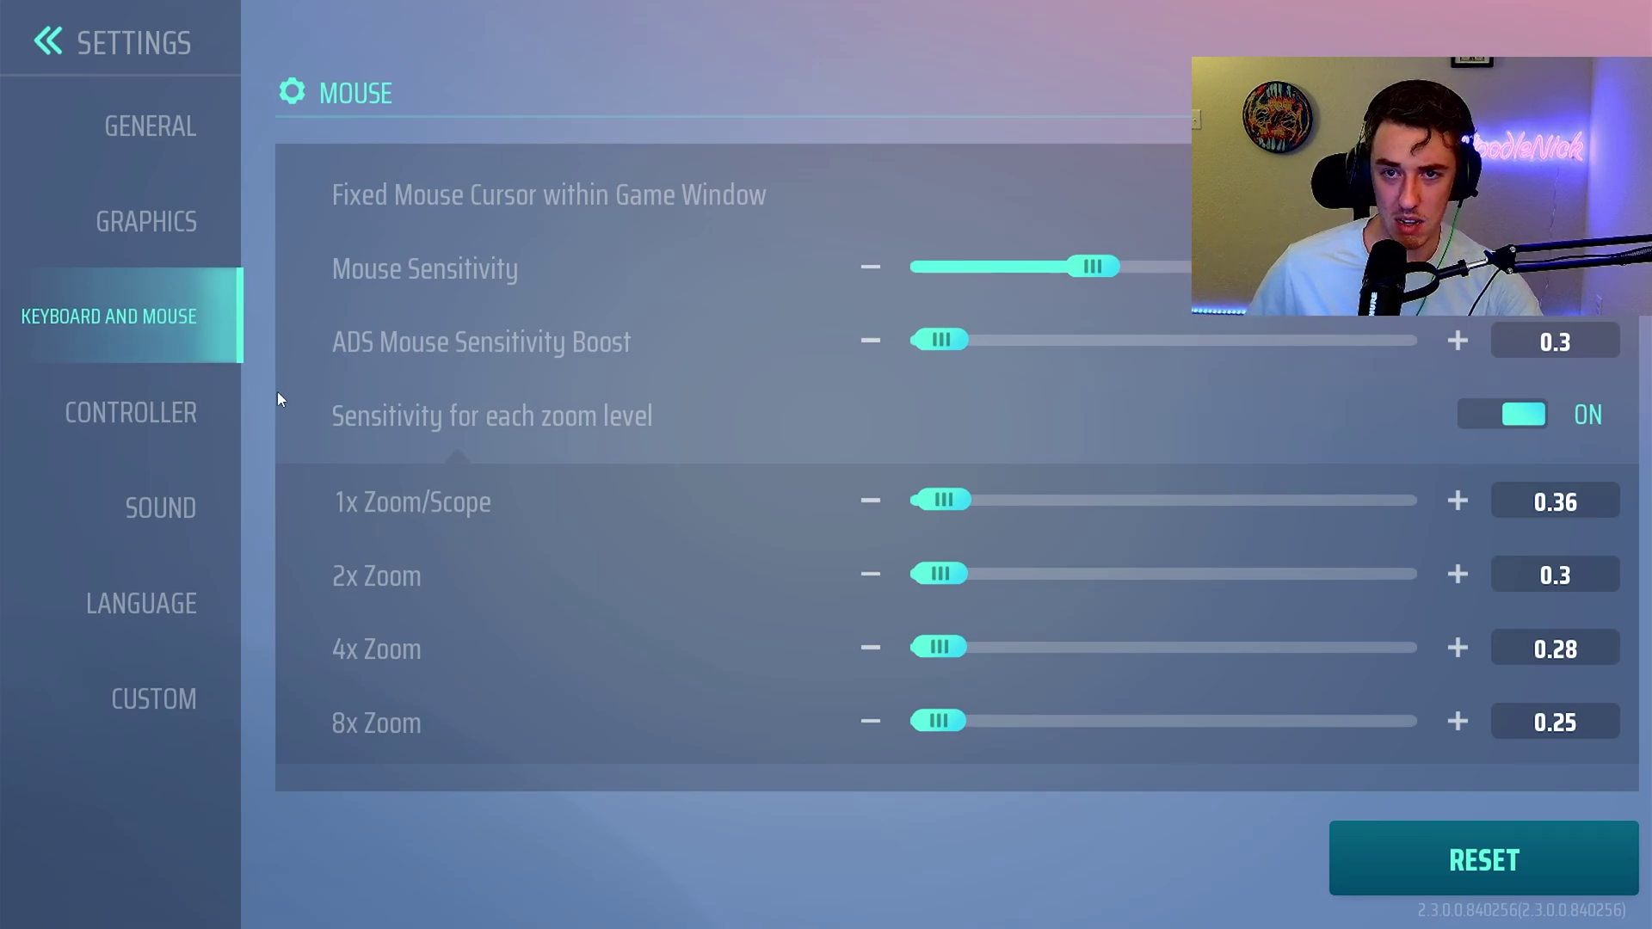
Lower ADS Mouse Sensitivity Boost from 0.3 to 0.2, keeping Mouse Sensitivity at 3.5.
scroll(277, 397, up, 1)
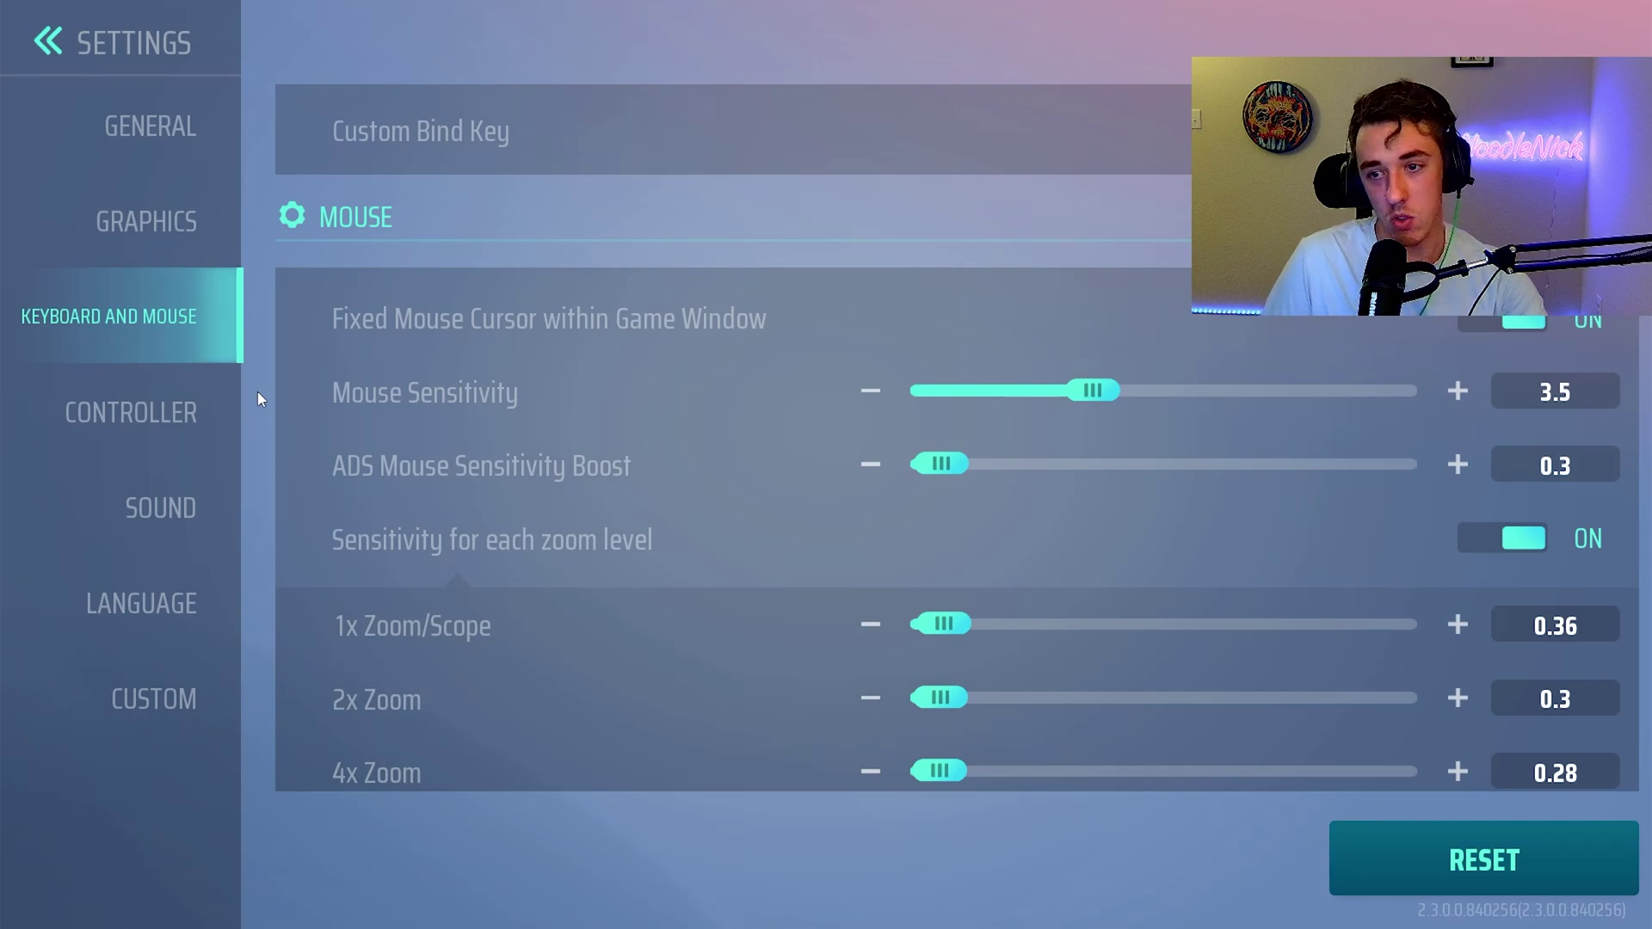
click(906, 468)
scroll(906, 468, down, 2)
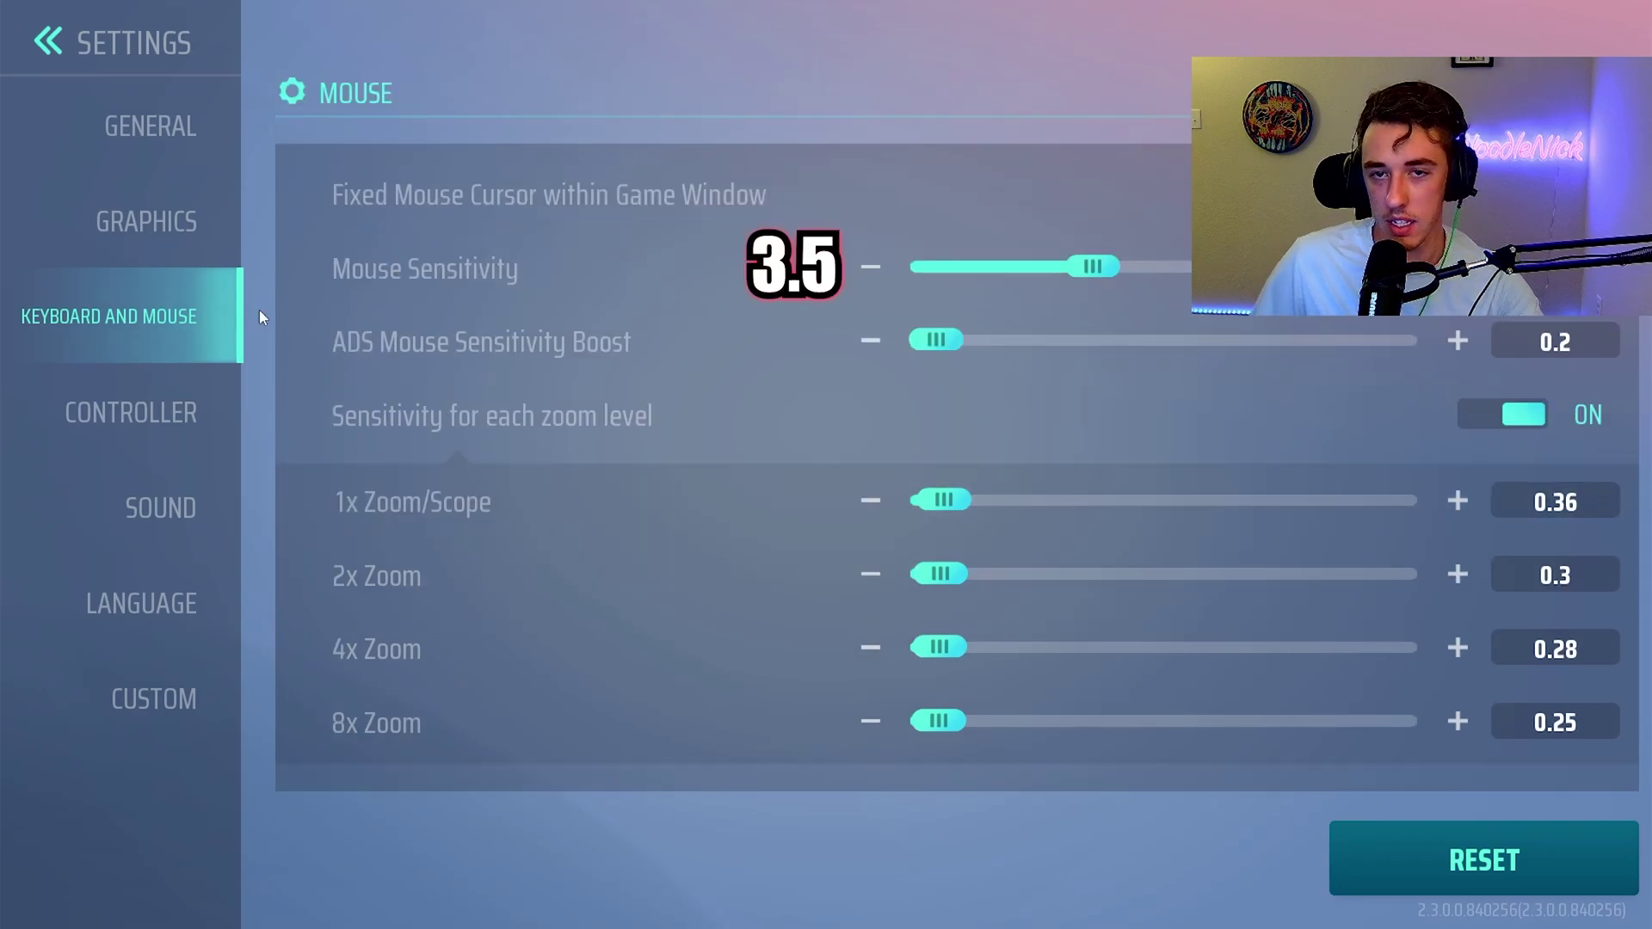
scroll(290, 359, up, 2)
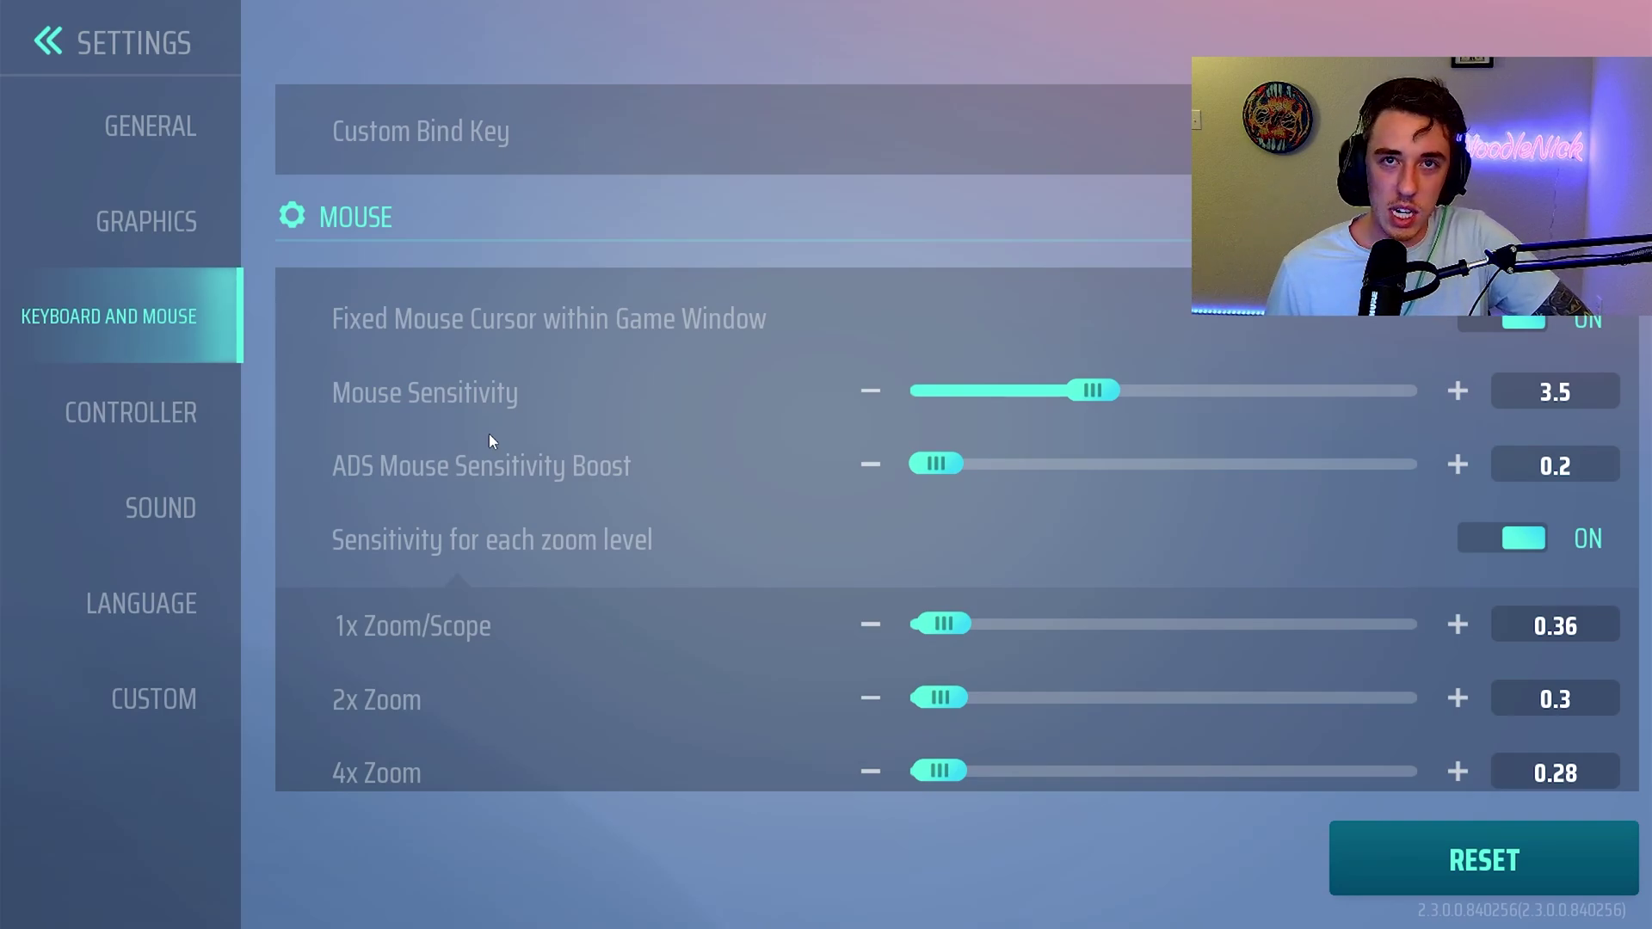
scroll(488, 433, down, 3)
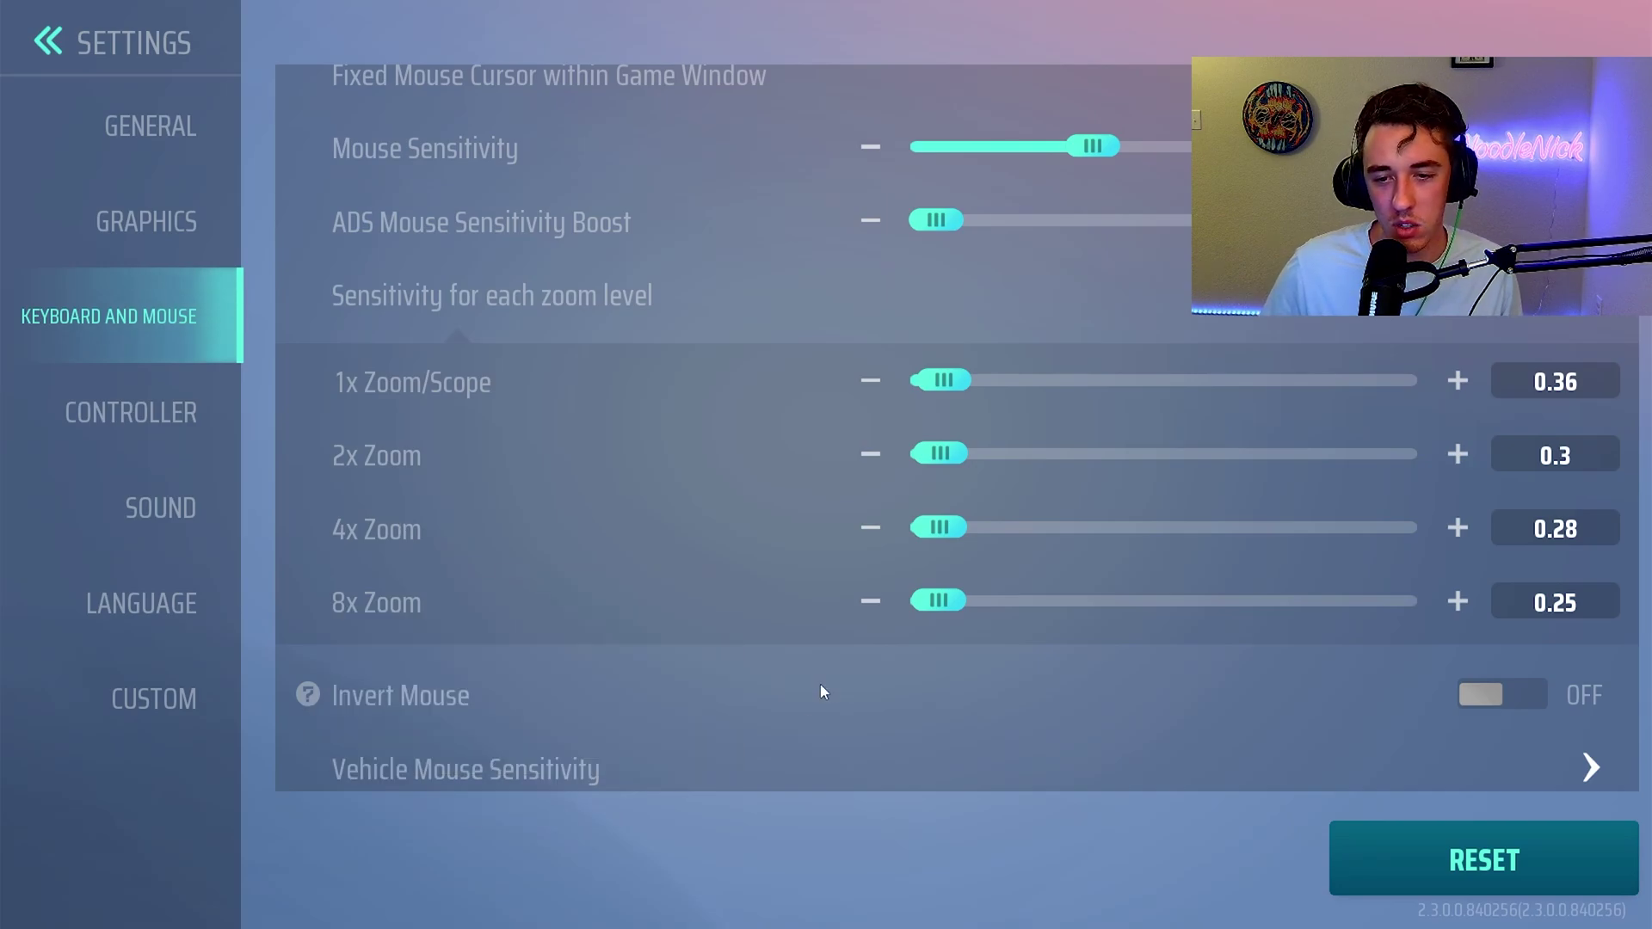
Leave the Vehicle Mouse Sensitivity subpage and switch to the Controller settings page.
click(839, 779)
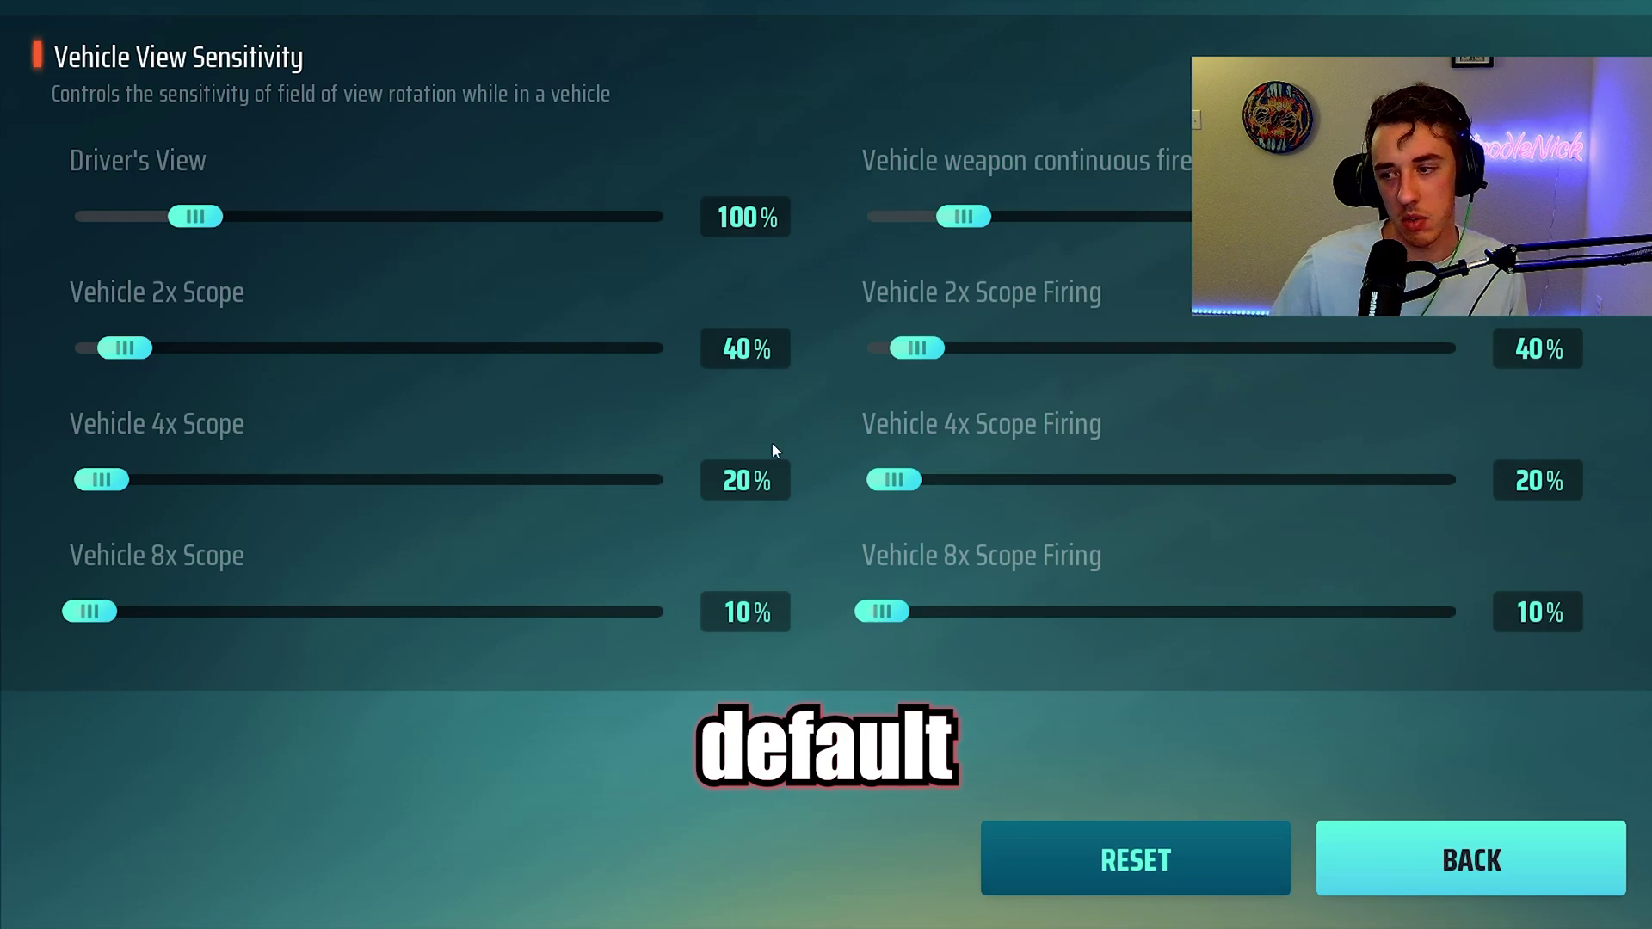
click(1381, 835)
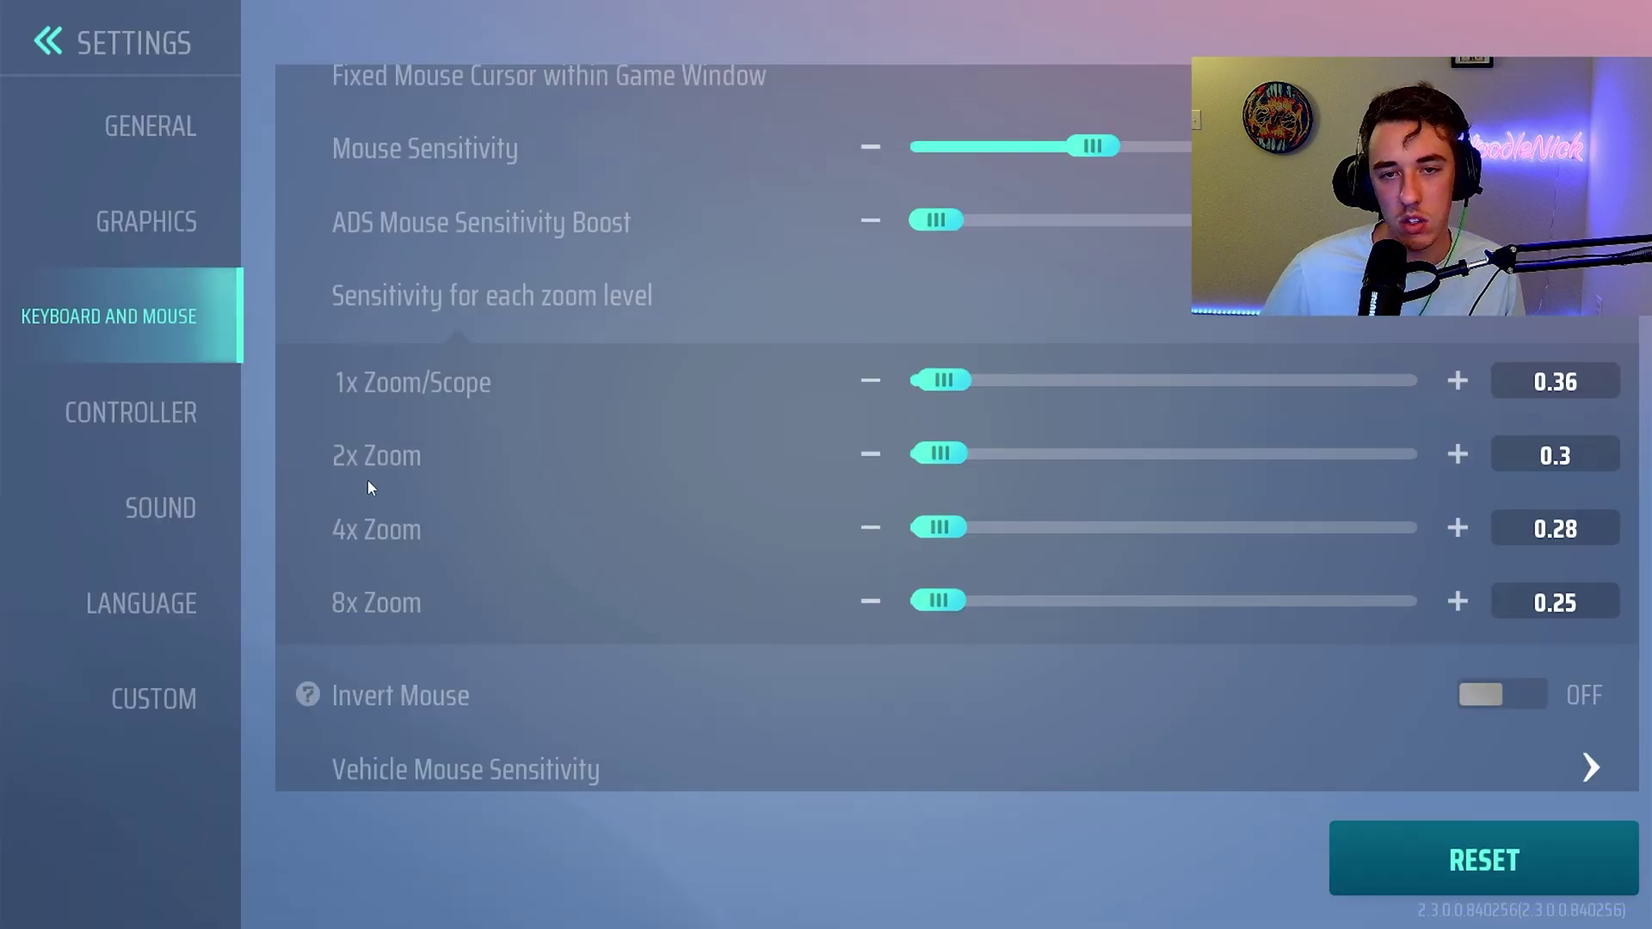
click(215, 414)
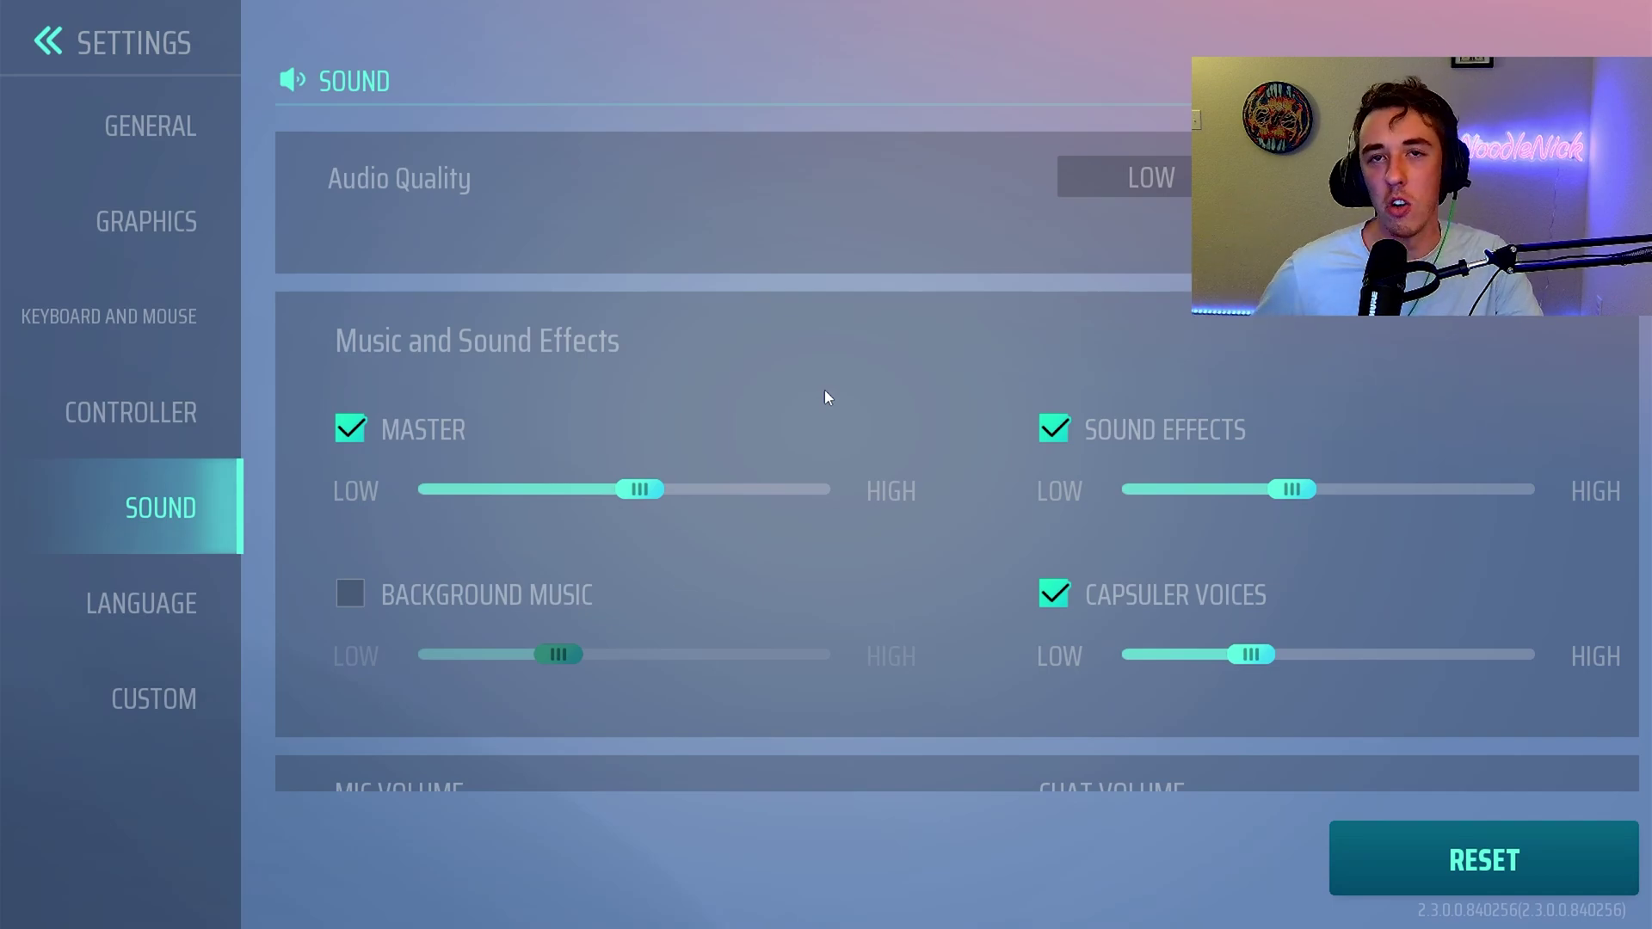
Set Audio Channel to OFF on the Sound page, then move to Custom settings.
scroll(570, 299, down, 5)
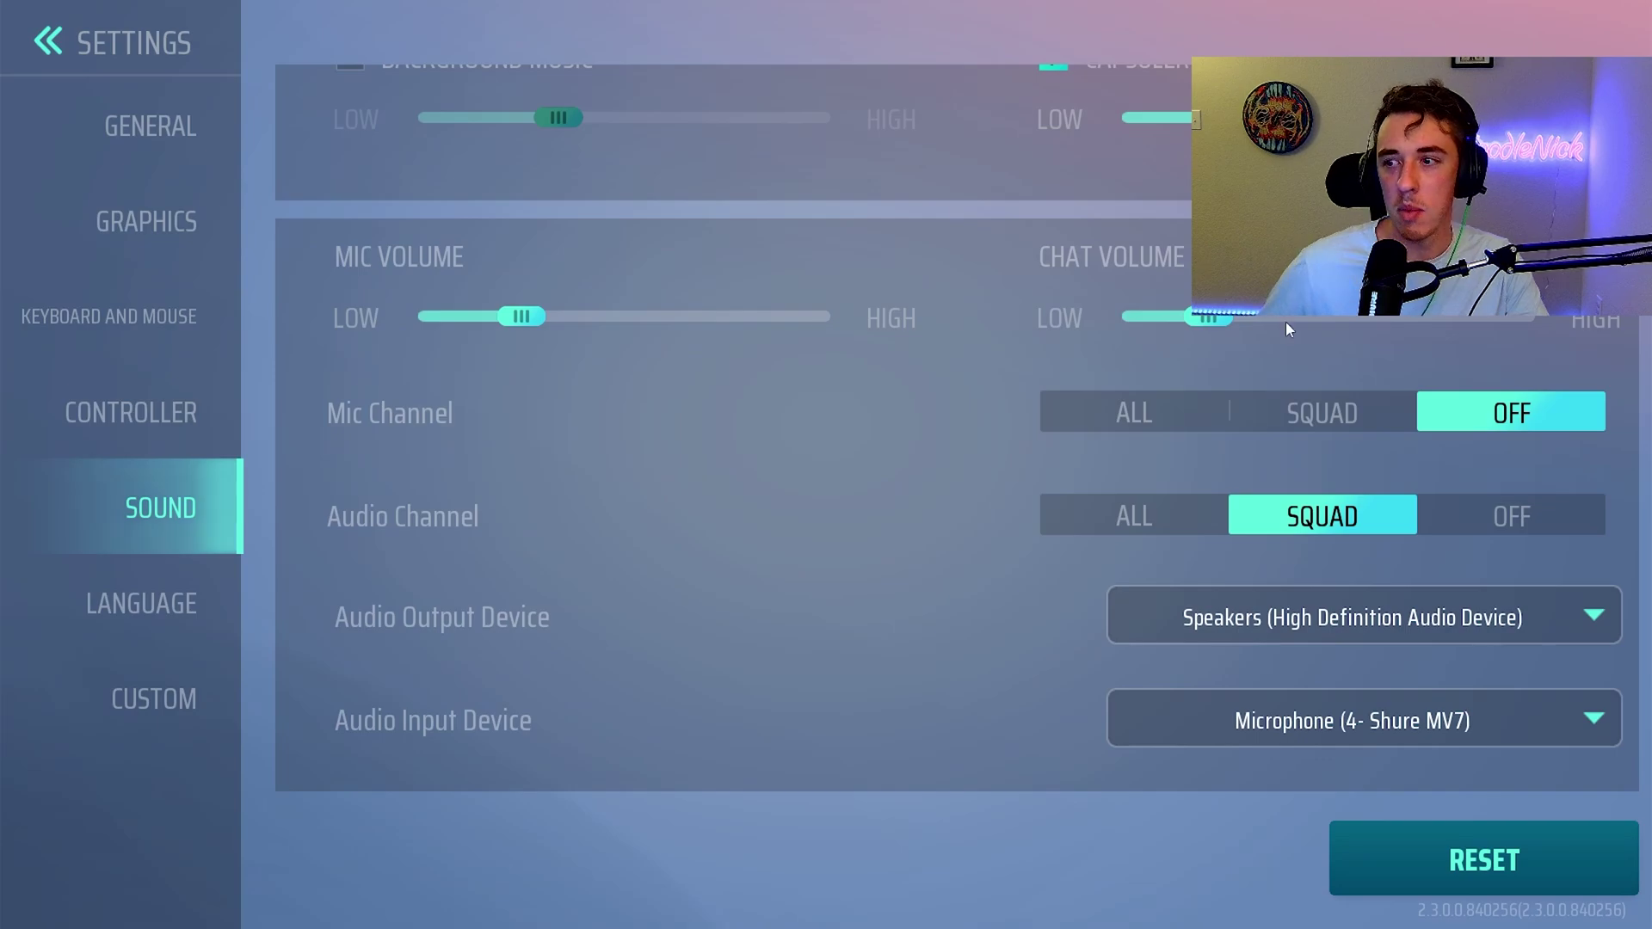
click(1516, 518)
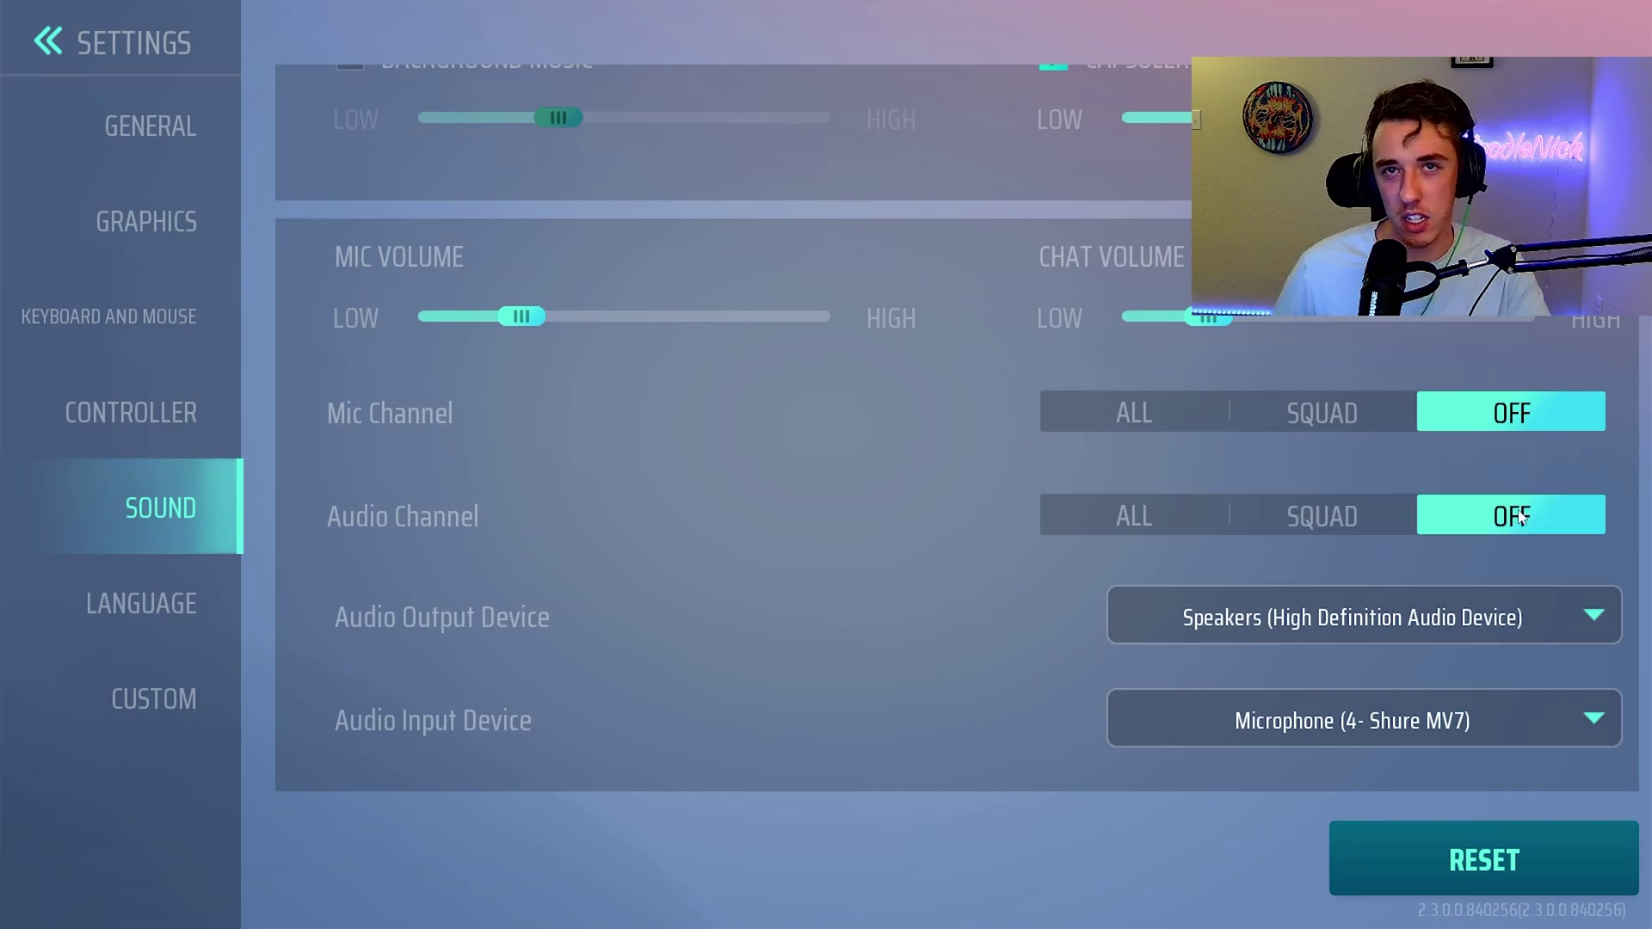
scroll(655, 551, down, 3)
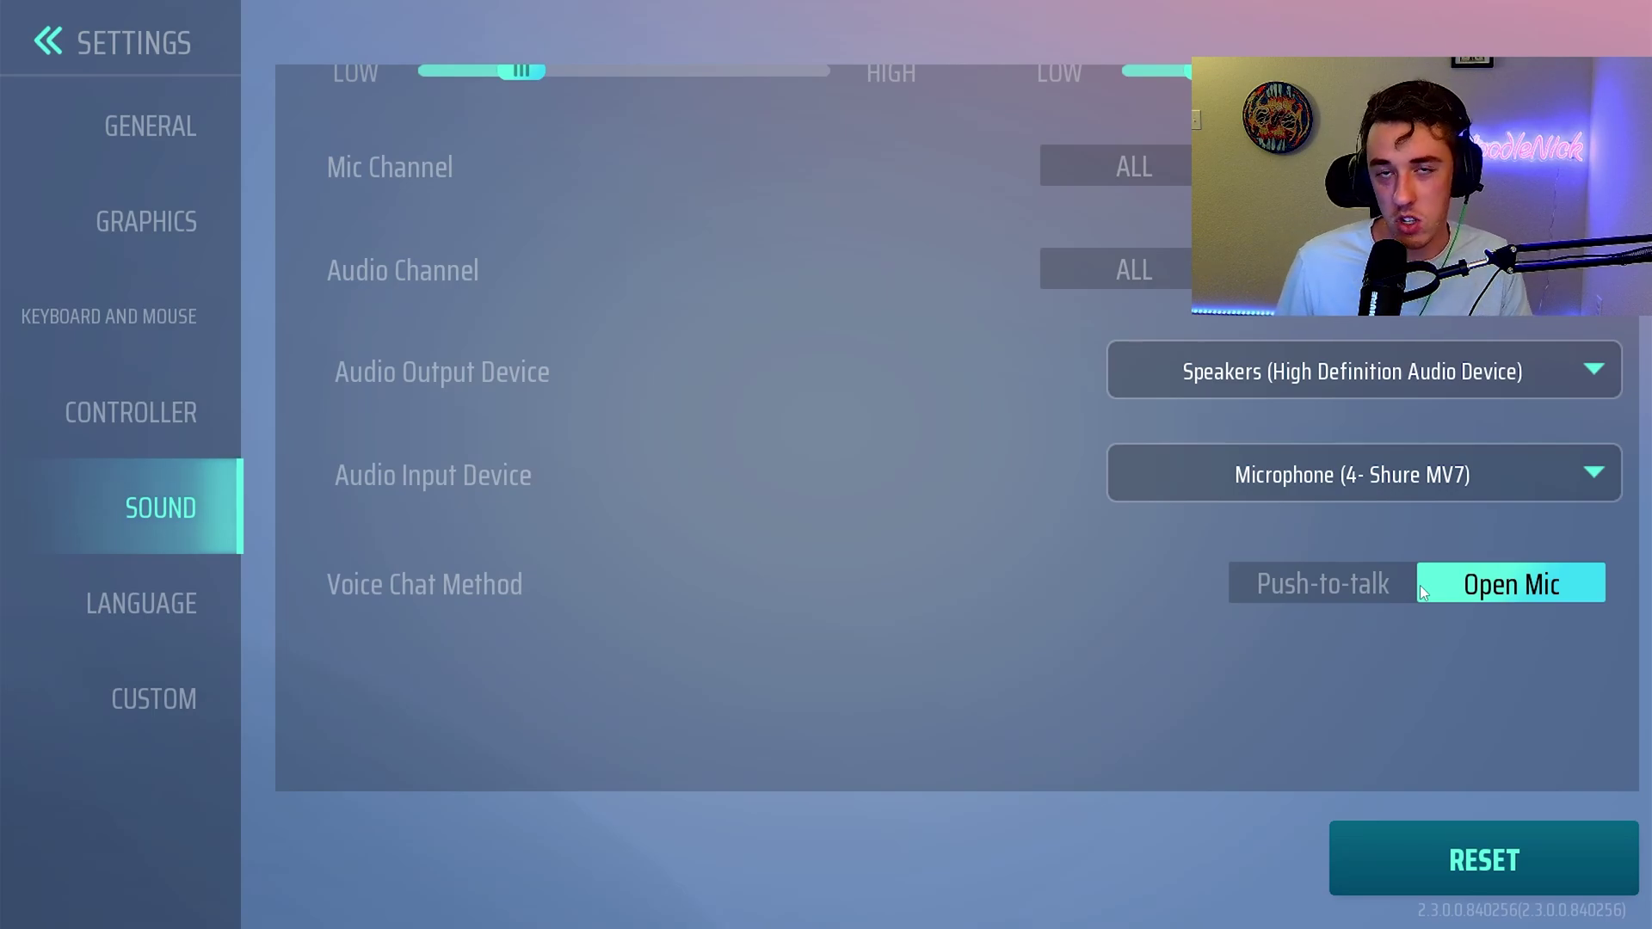
click(147, 714)
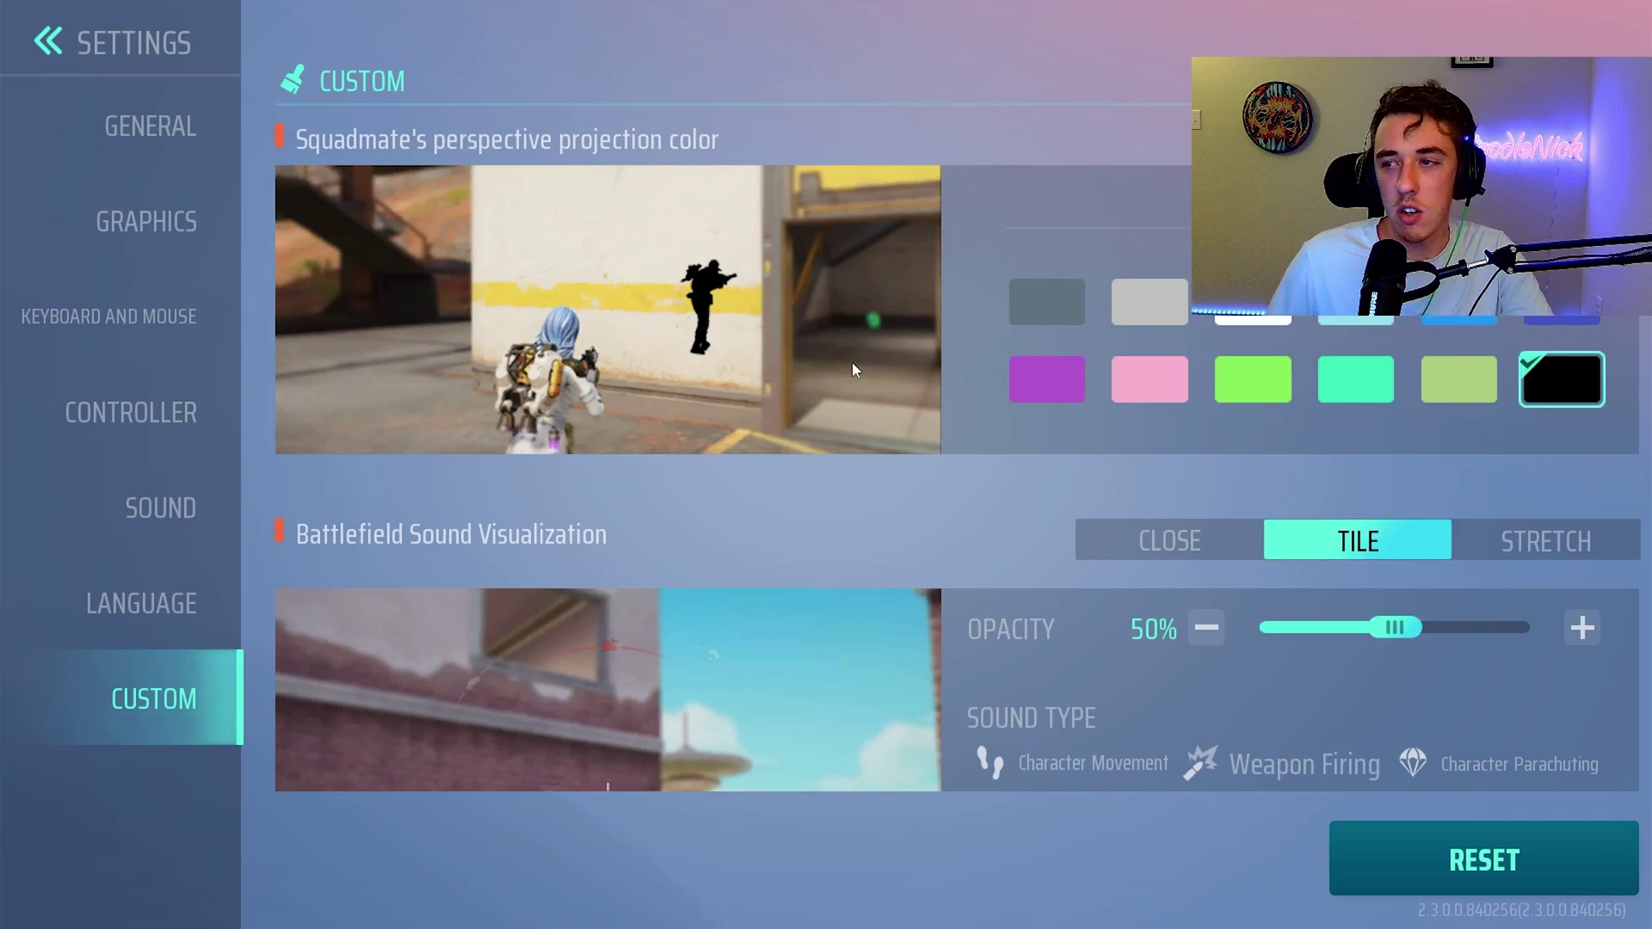
Try purple and pink, then settle the squadmate projection colour on dark blue.
click(1542, 320)
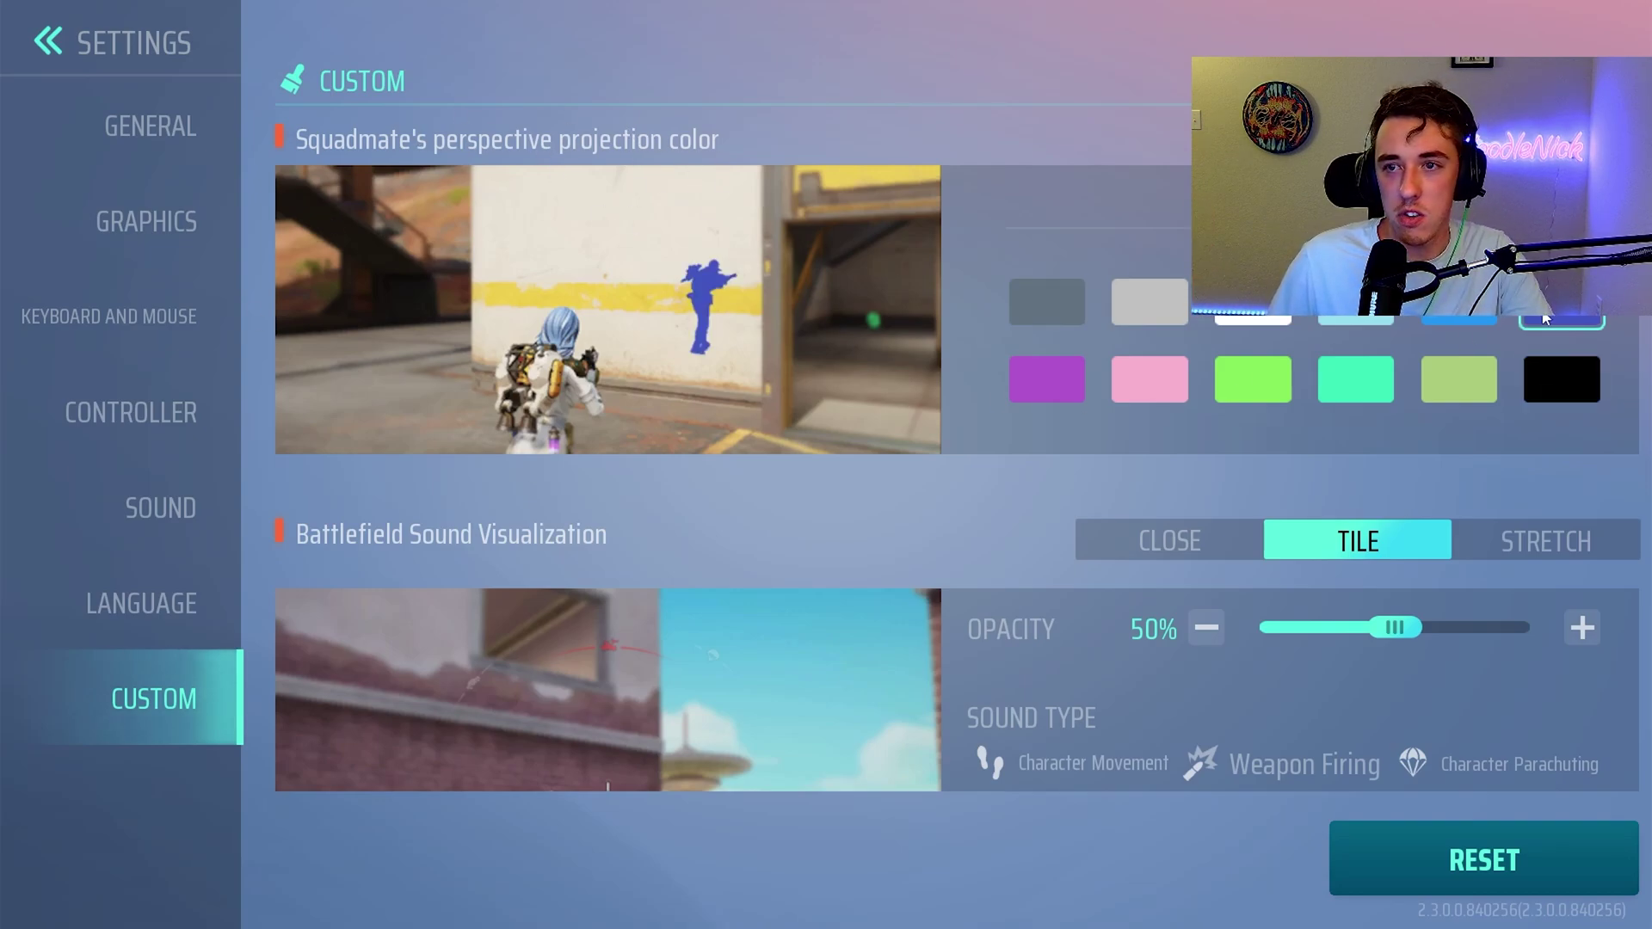
click(1080, 378)
click(1148, 378)
click(1062, 377)
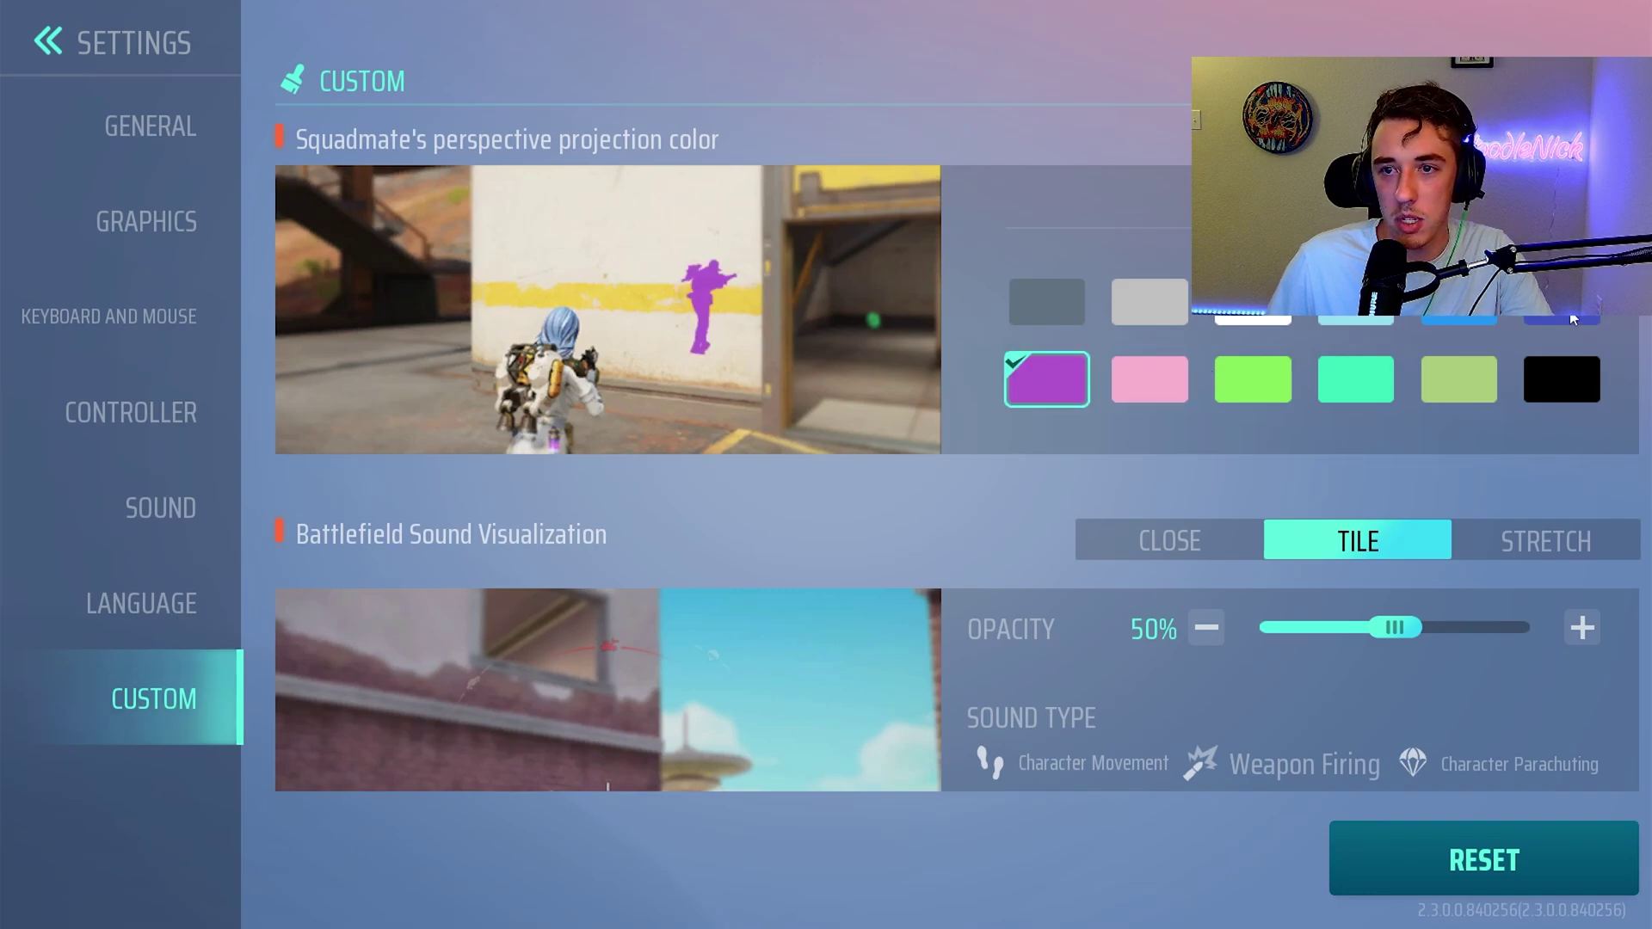
click(1571, 320)
Test Stretch style and 70 rotating angle, revert to Tile, then set Battlefield Sound Visualization to Close.
scroll(961, 279, down, 3)
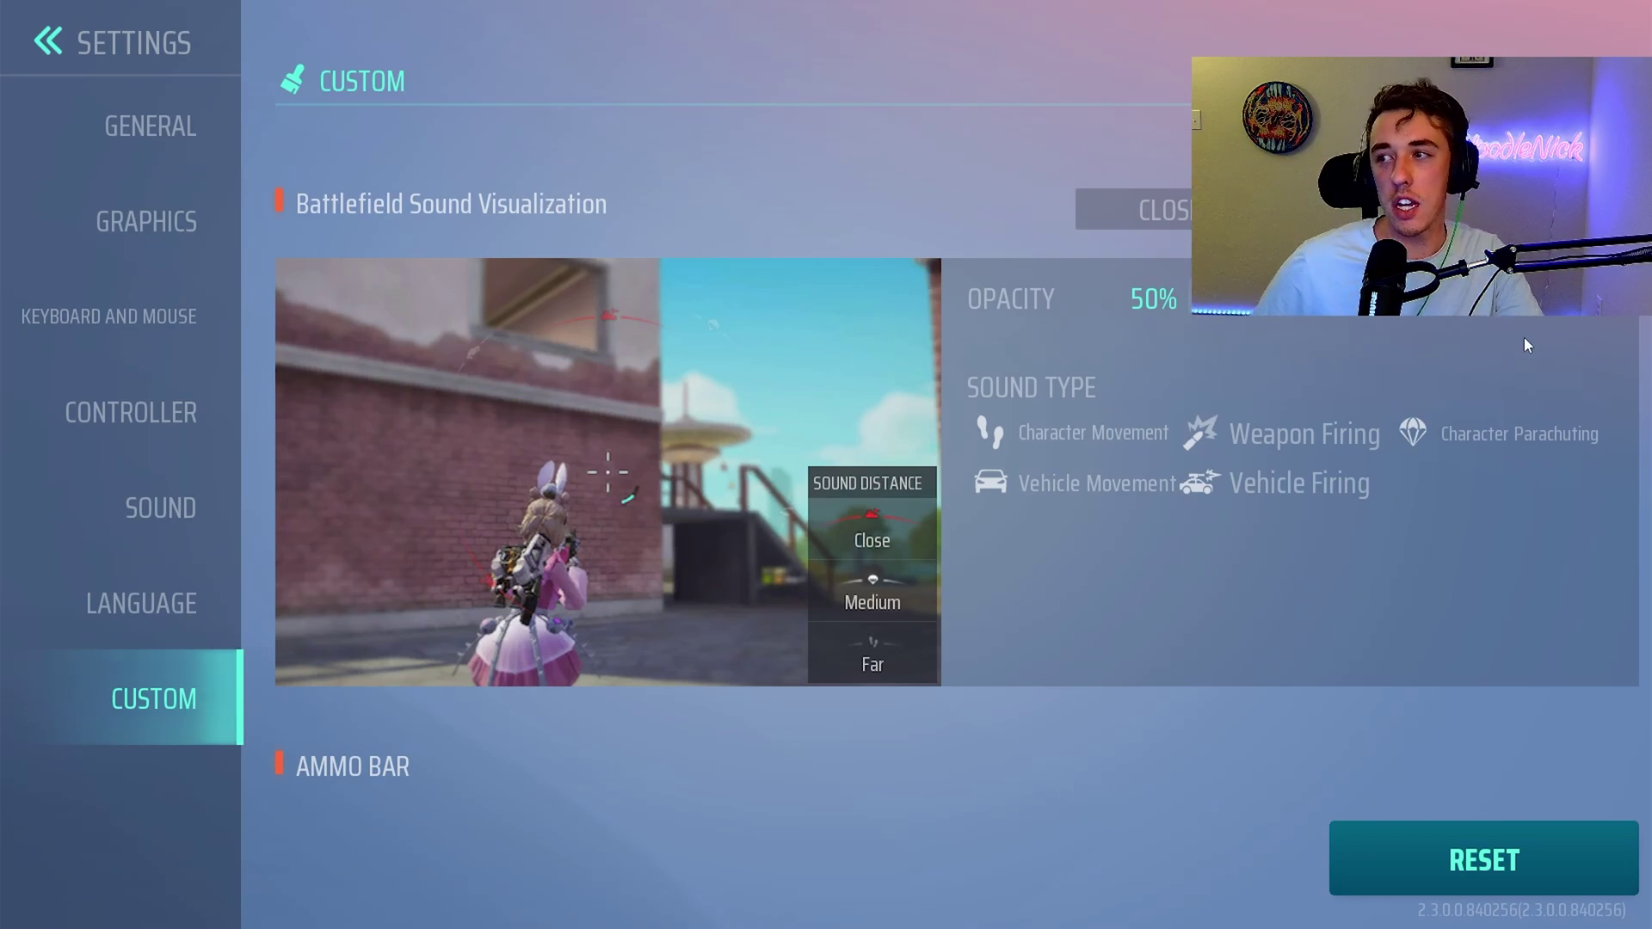
click(1527, 298)
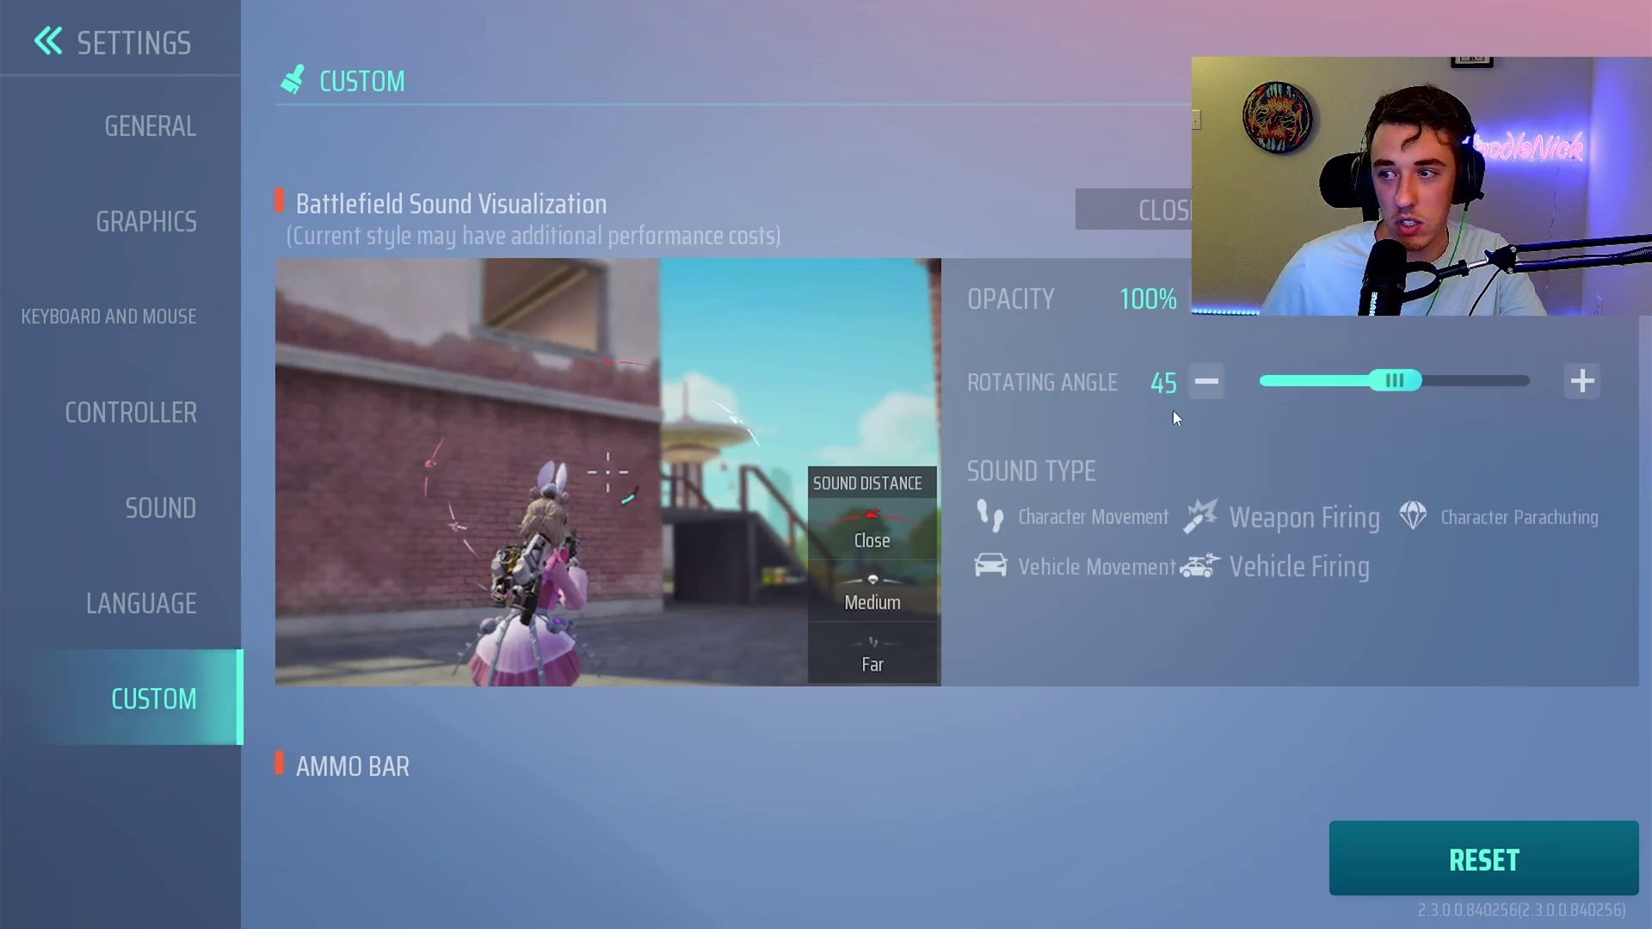
drag(1414, 384, 1539, 383)
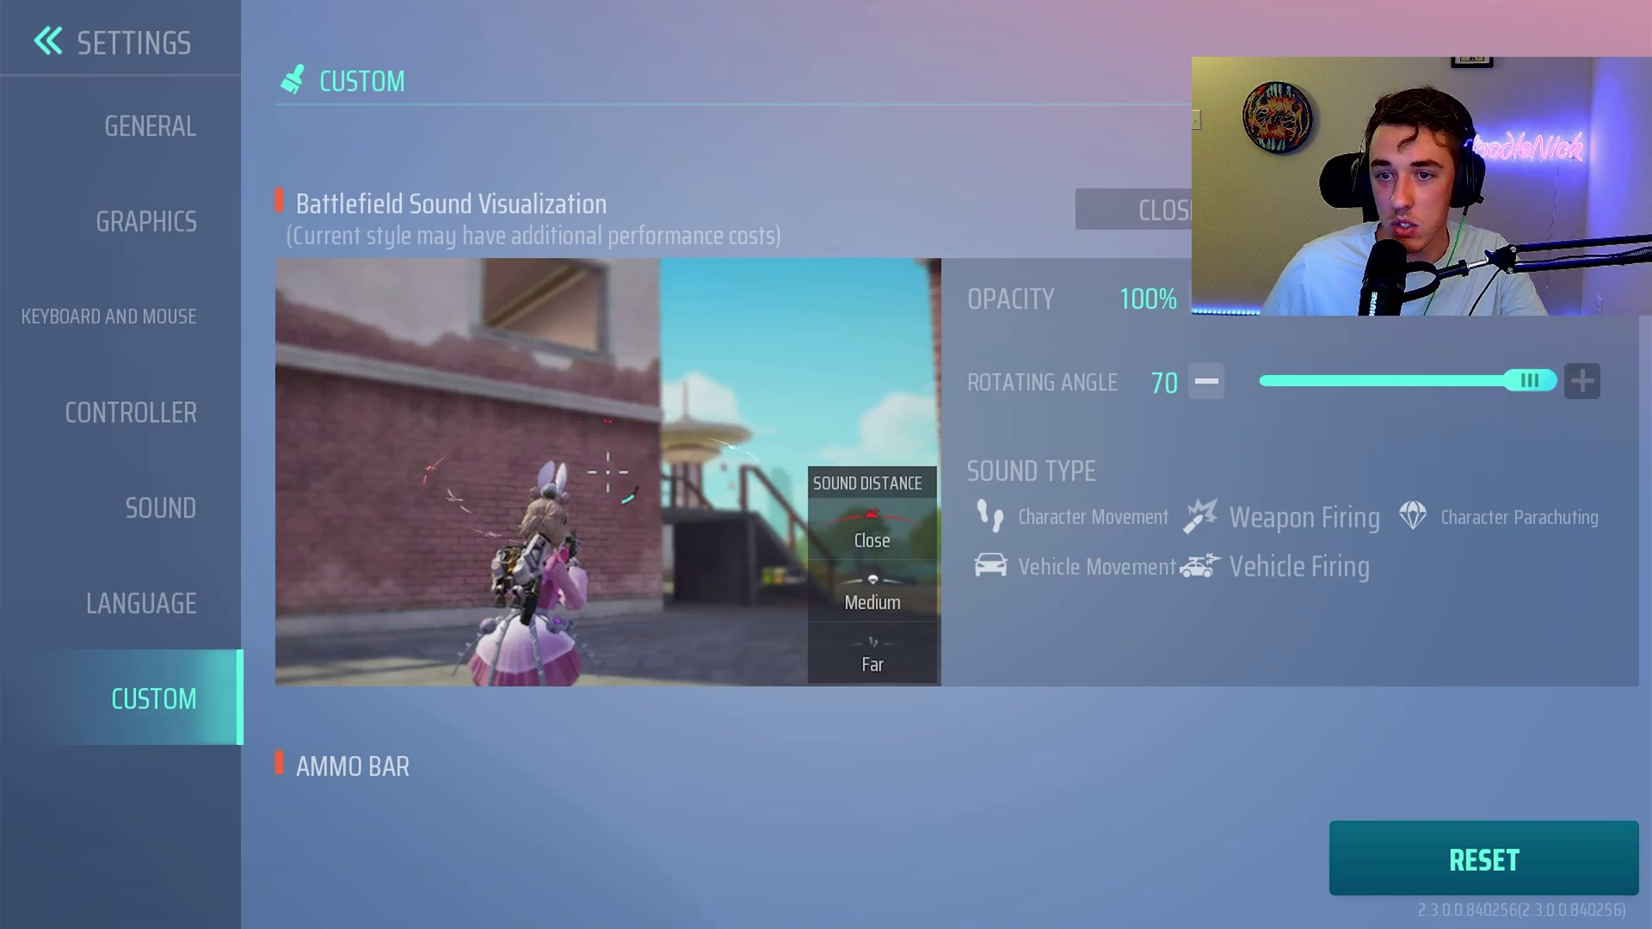
drag(1540, 299, 1400, 326)
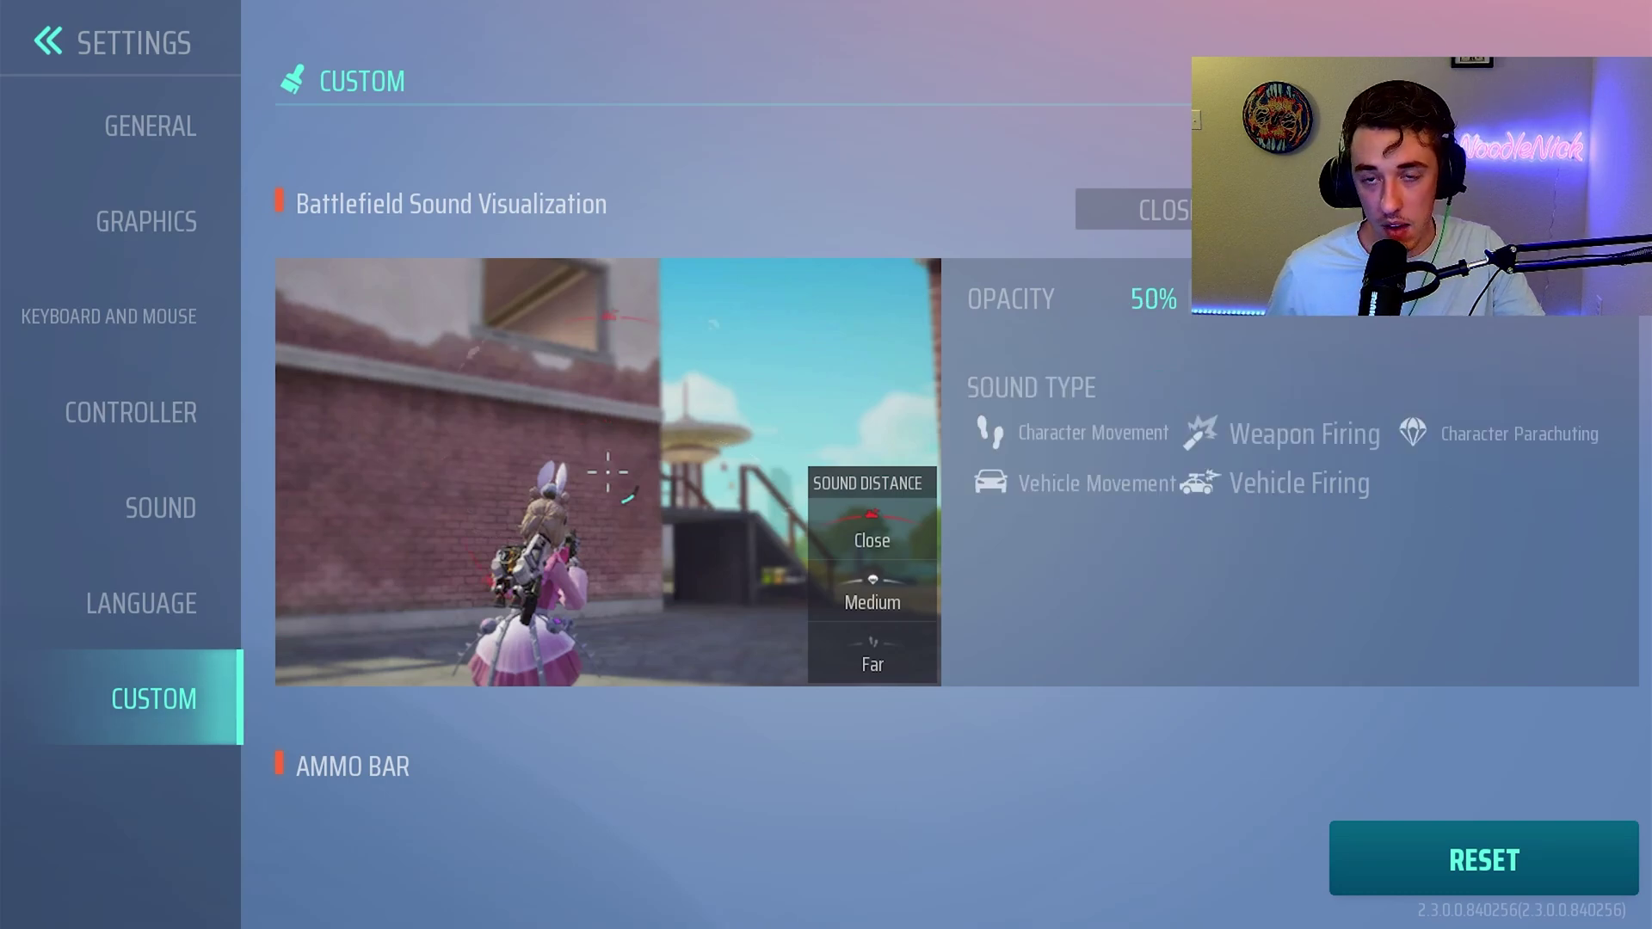
click(1163, 211)
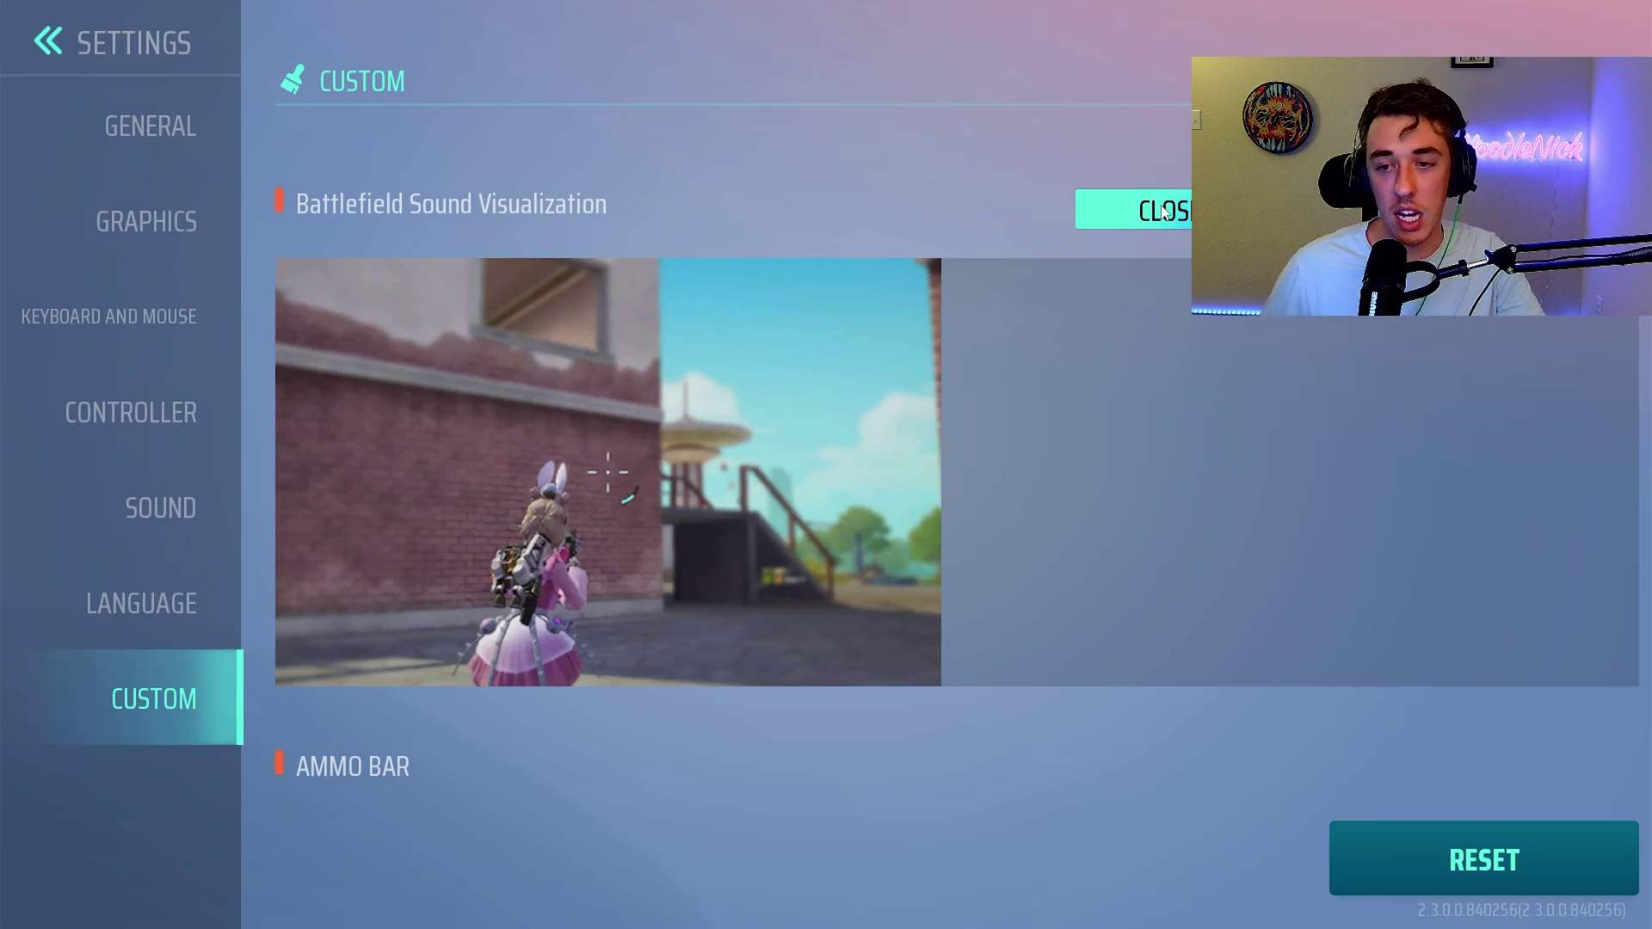
scroll(590, 636, down, 3)
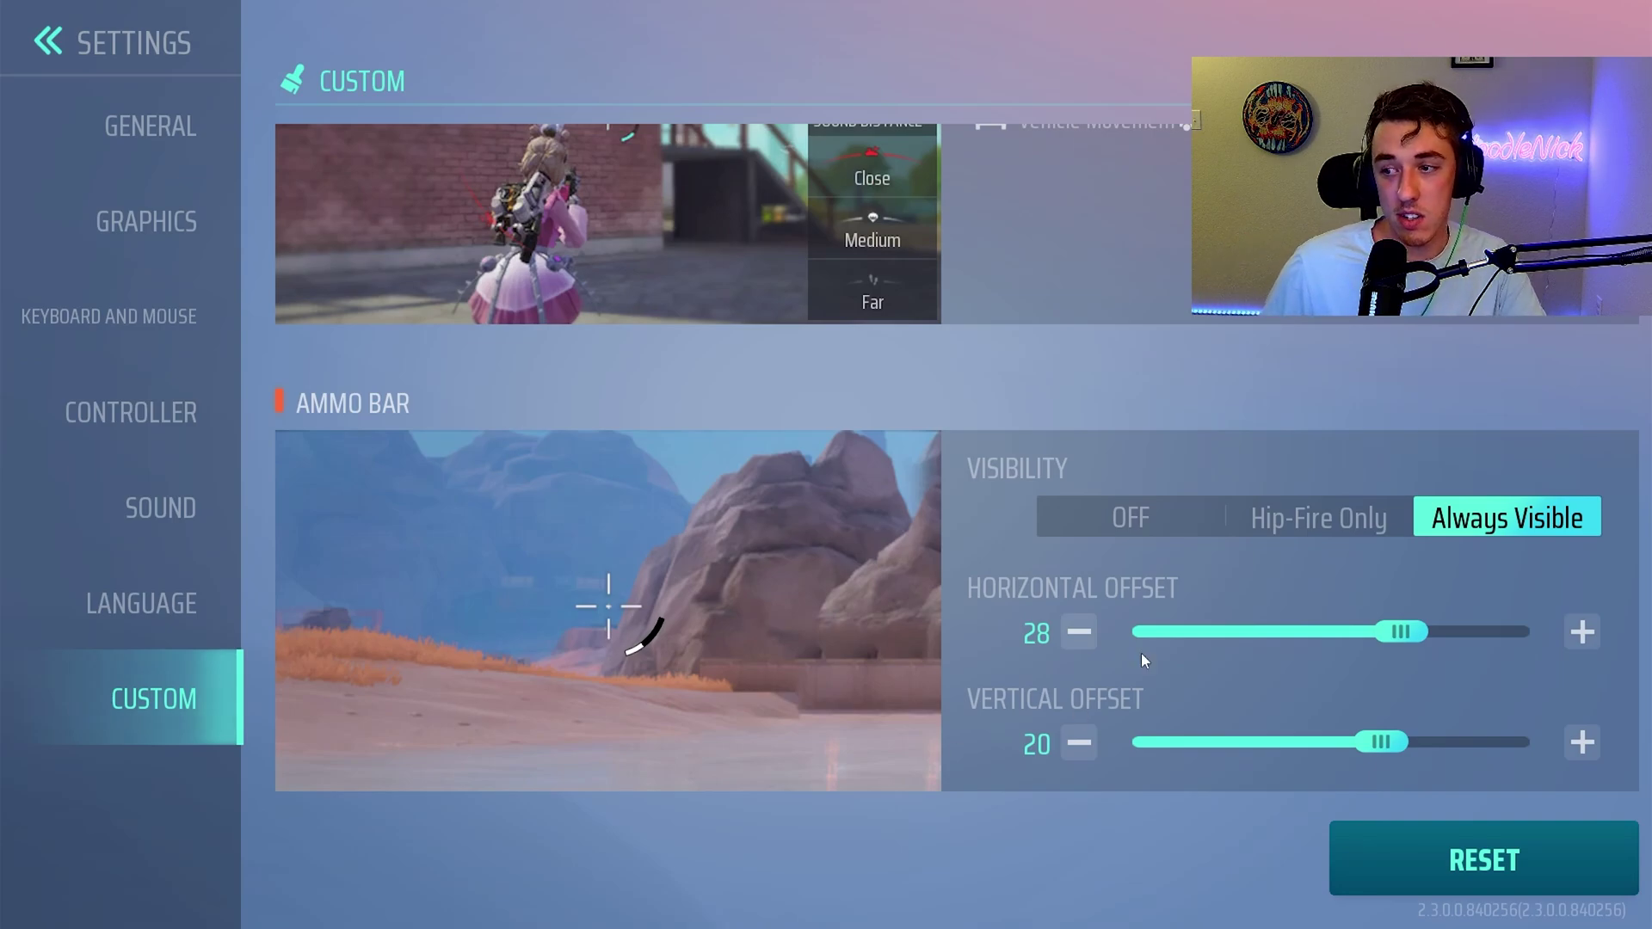
click(1146, 516)
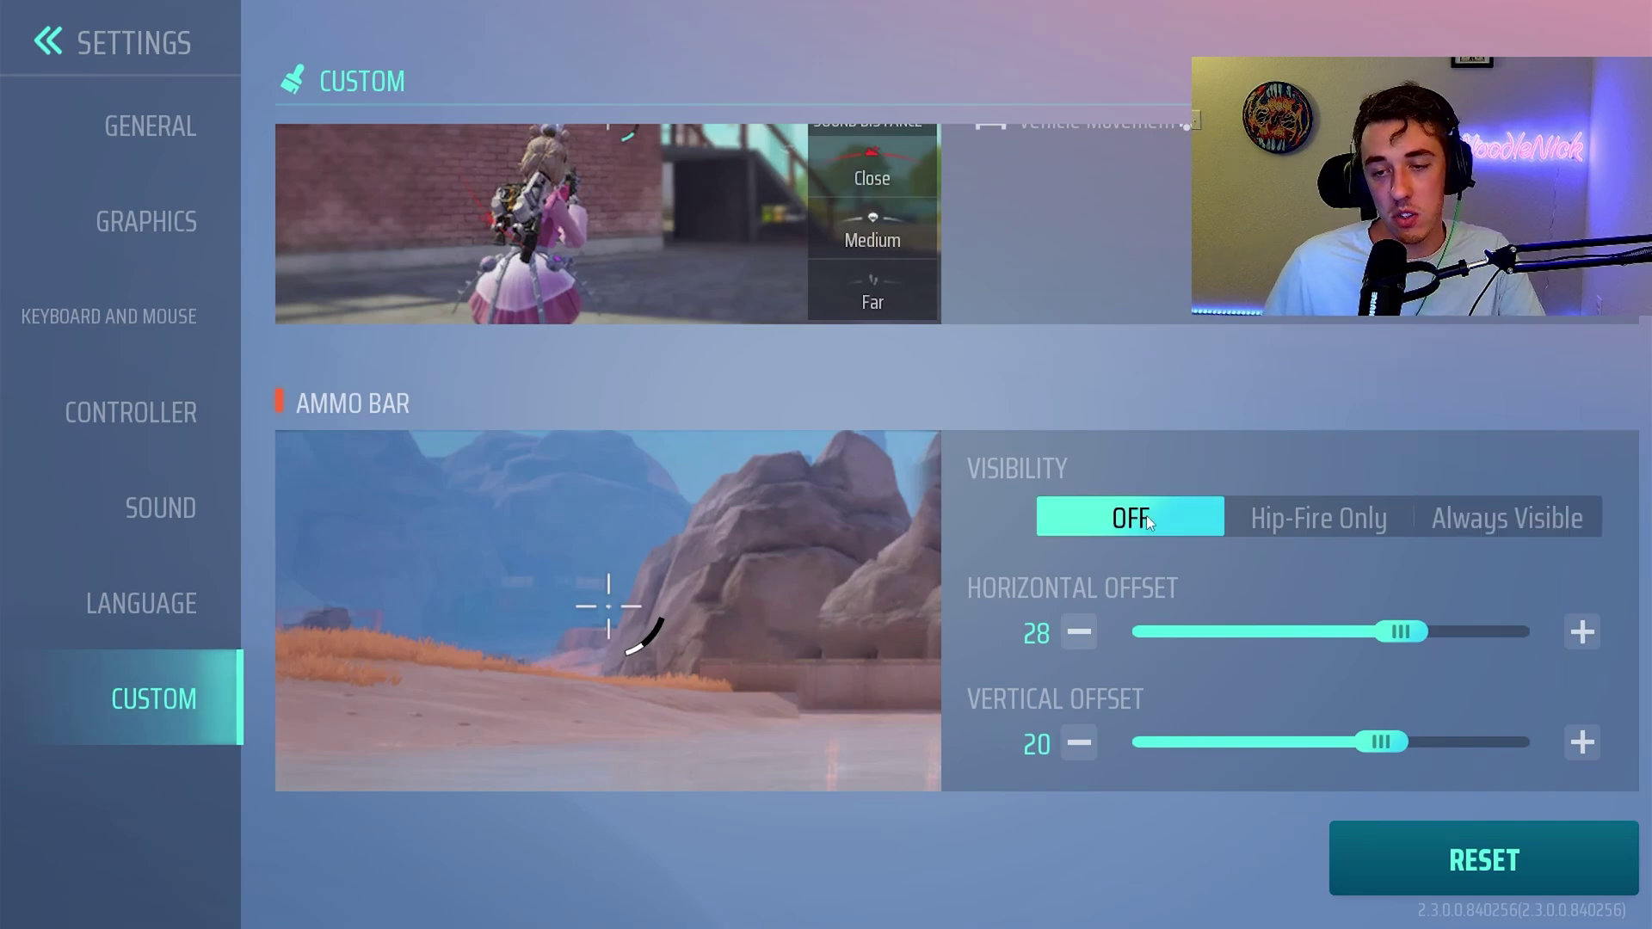
click(1304, 512)
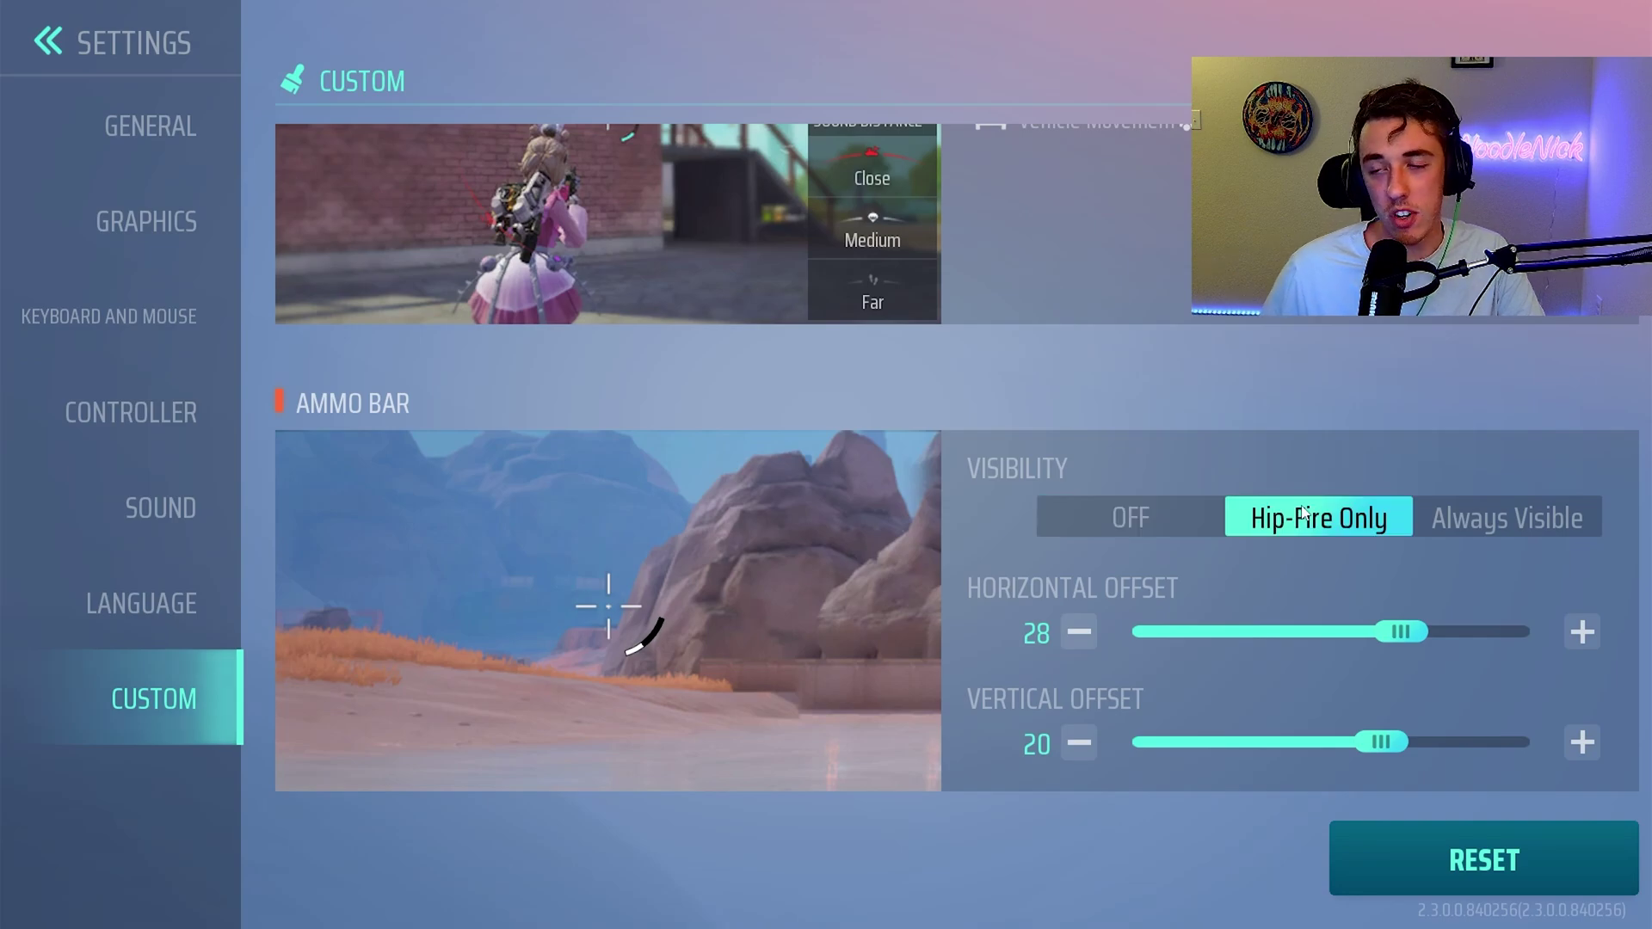
click(1487, 526)
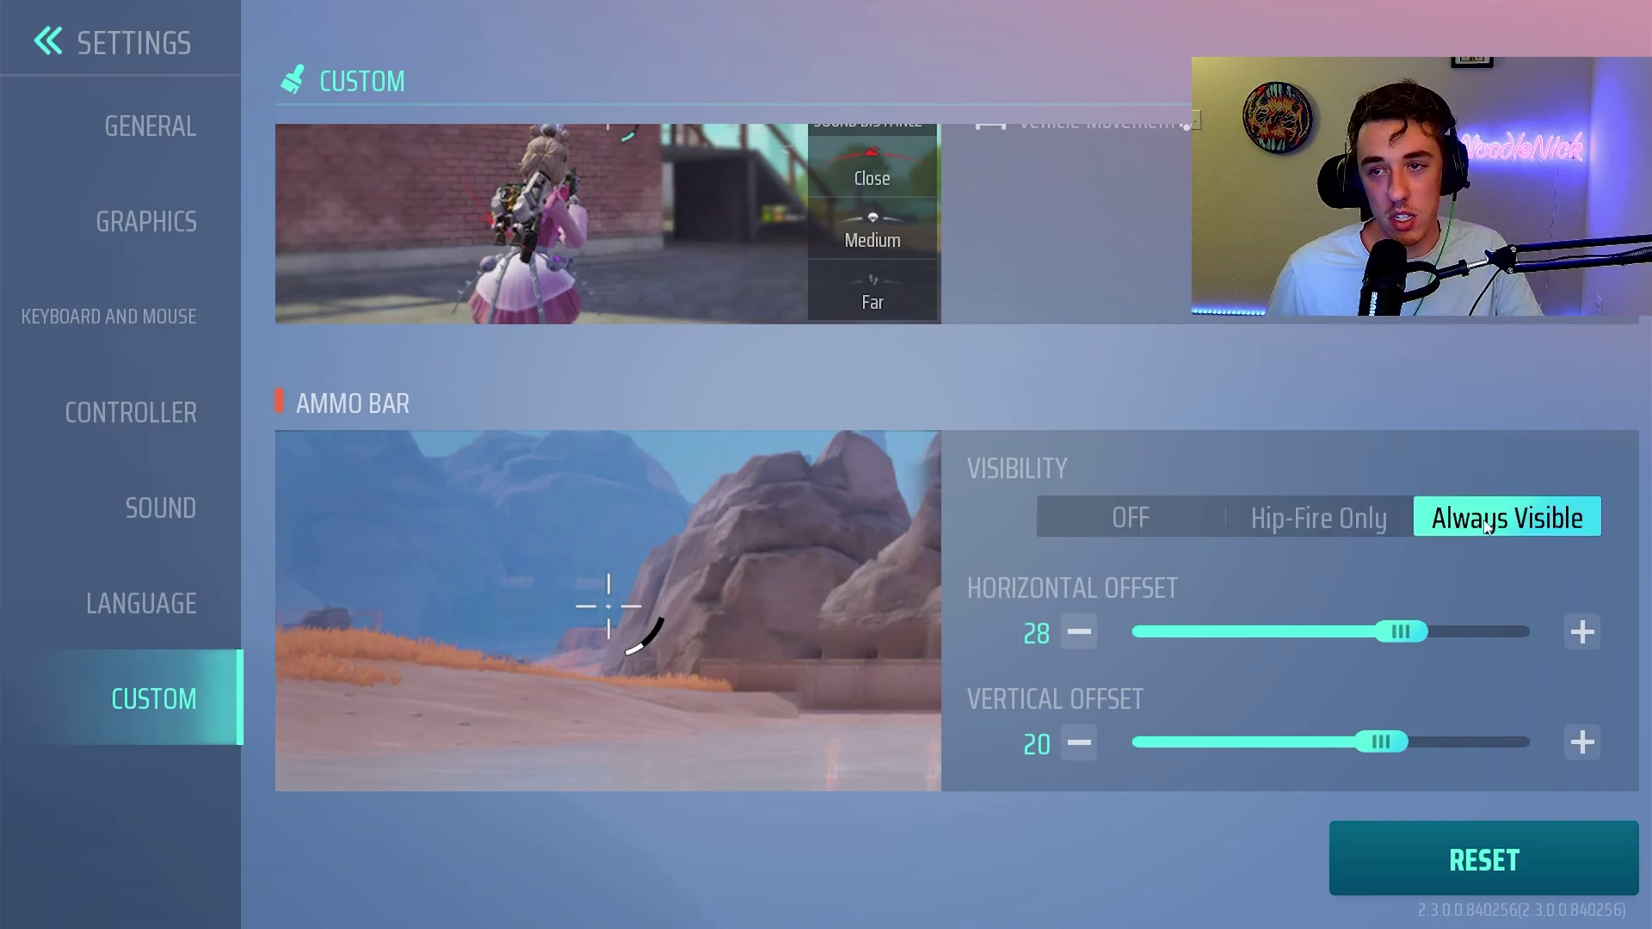